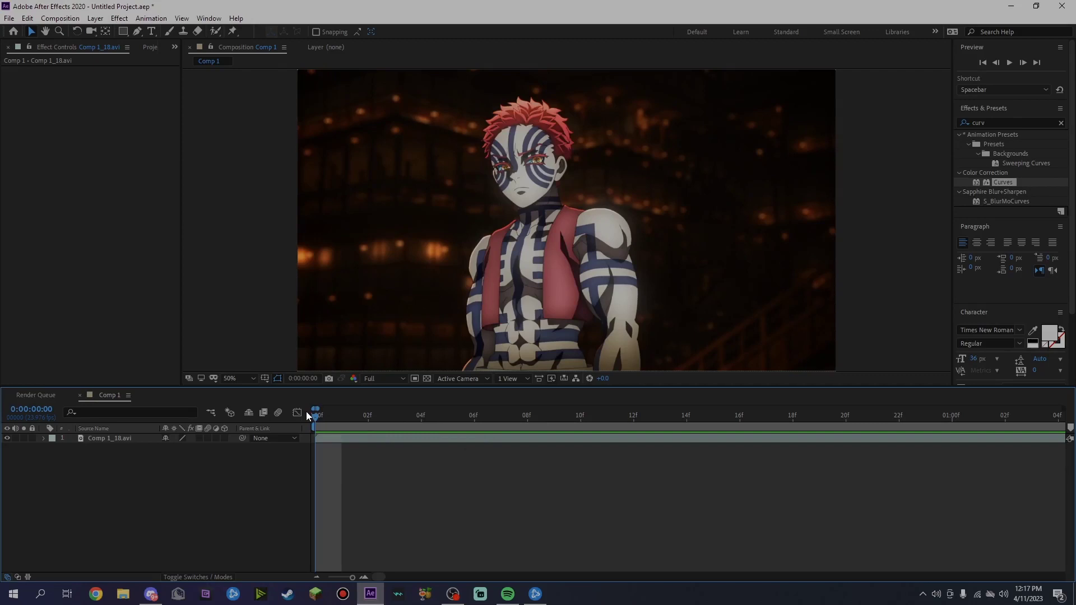
Step: Pre-compose the Comp 1_18.avi layer in Comp 1
drag(314, 417, 316, 453)
click(342, 439)
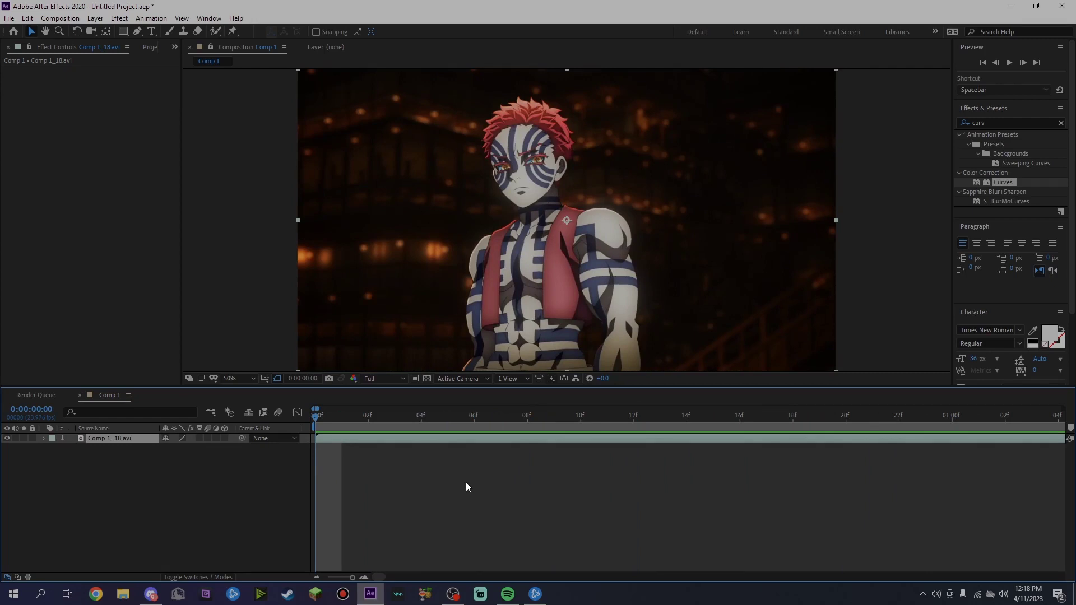
key(ctrl+shift+c)
click(565, 428)
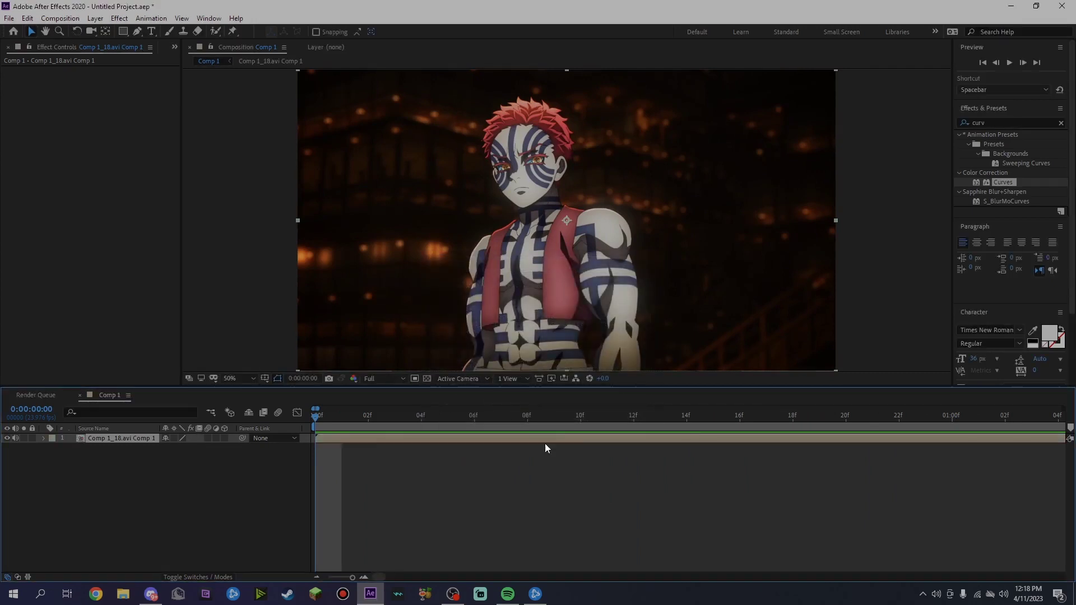
Step: Add a new adjustment layer above the pre-composed clip
right_click(303, 438)
mouse_move(336, 447)
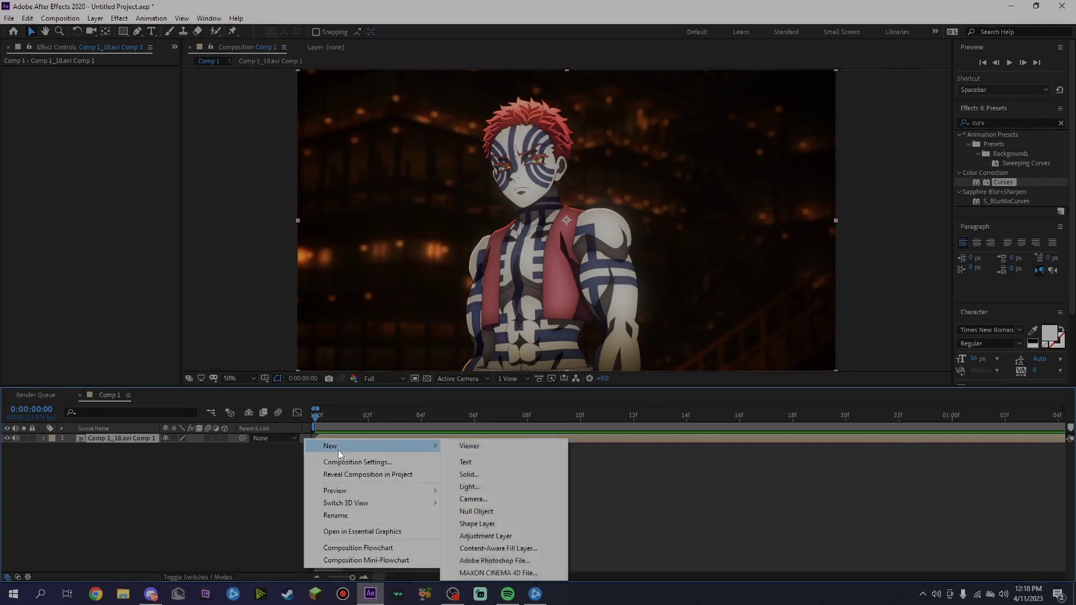
click(510, 535)
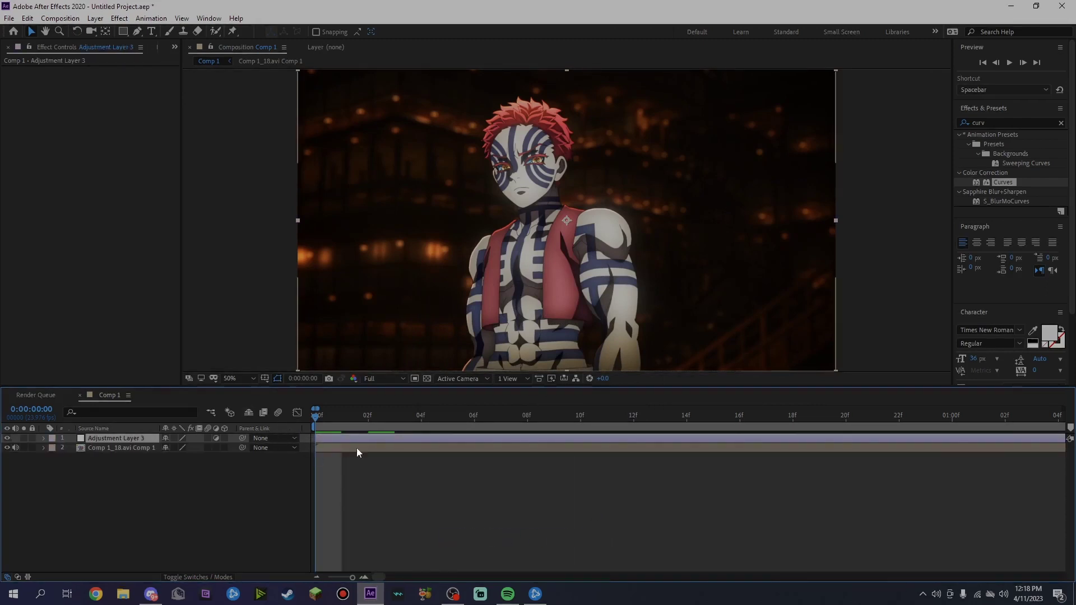
Step: Find the BCC Colorize effect and apply it to the new adjustment layer
click(991, 122)
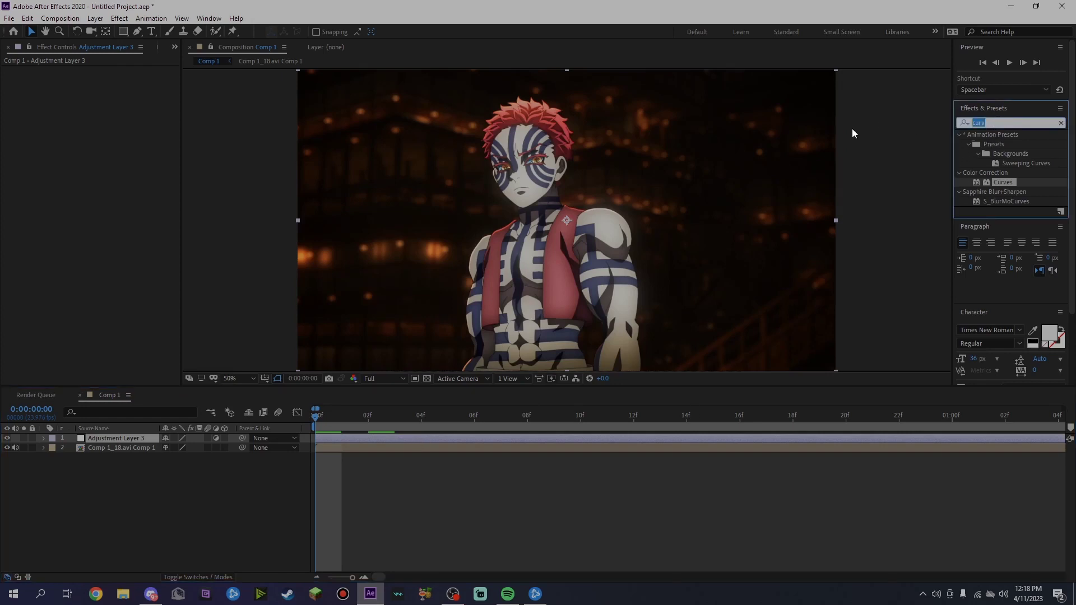
text(bcc colri)
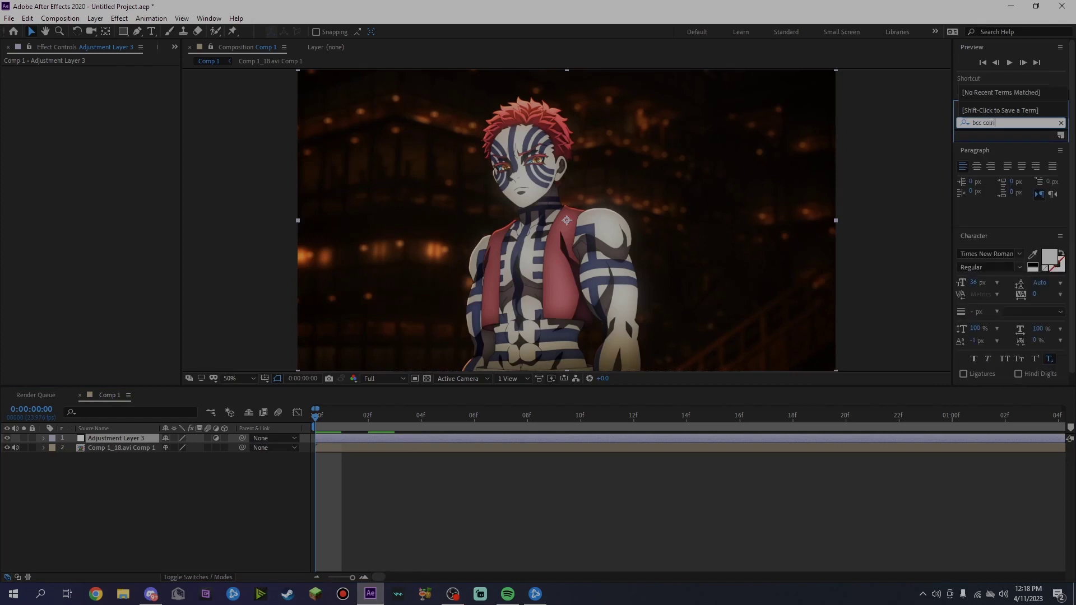
text(z)
key(BackSpace)
key(BackSpace)
key(BackSpace)
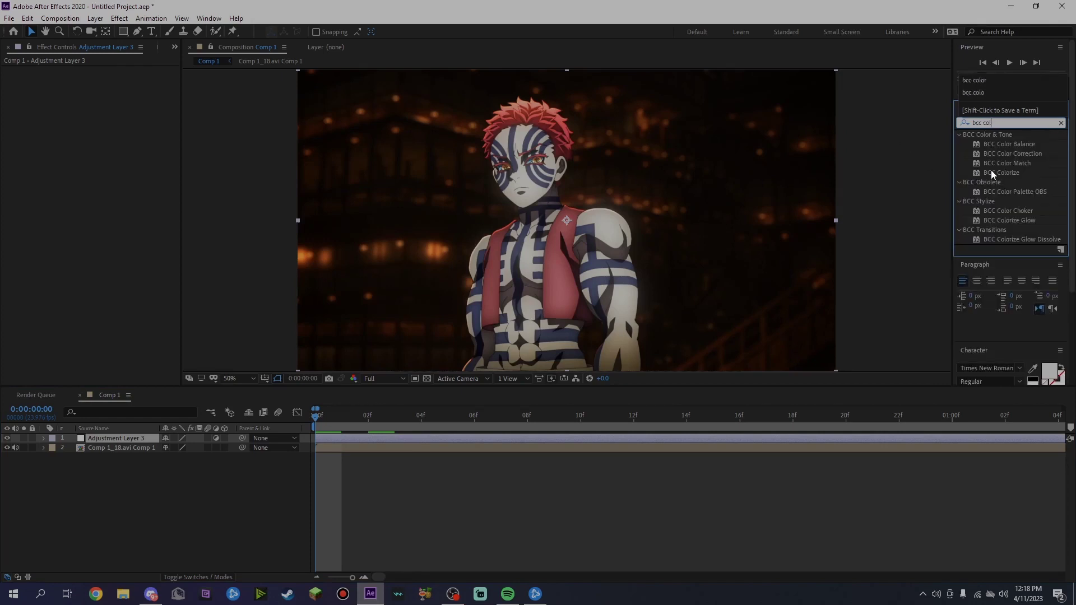
drag(995, 173, 544, 436)
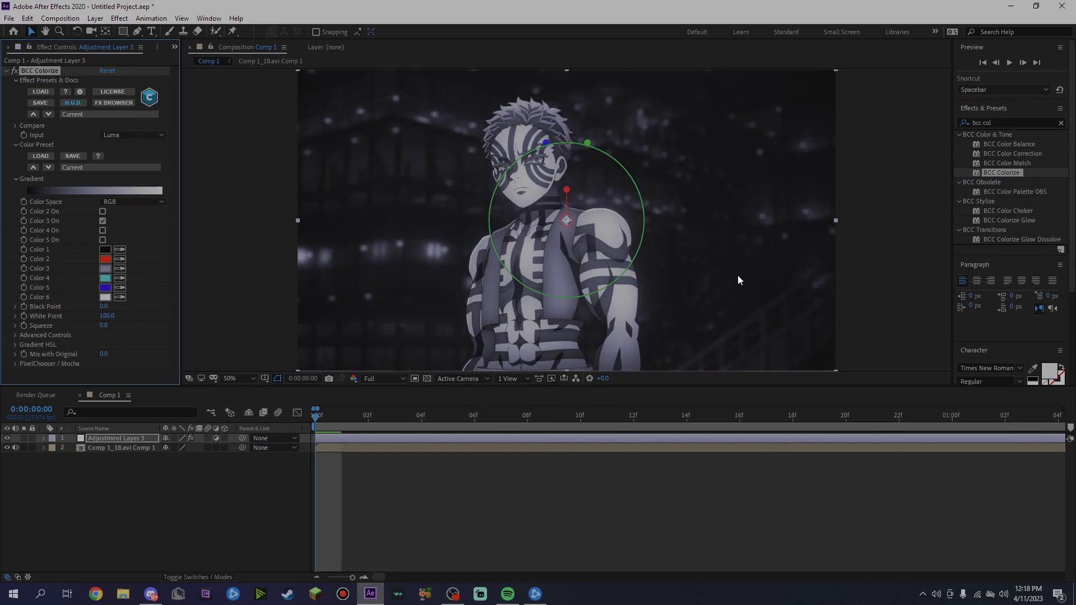
Step: Enable Color 4 in the BCC Colorize gradient and set Color 3 to purple 913DC1
click(102, 230)
click(104, 269)
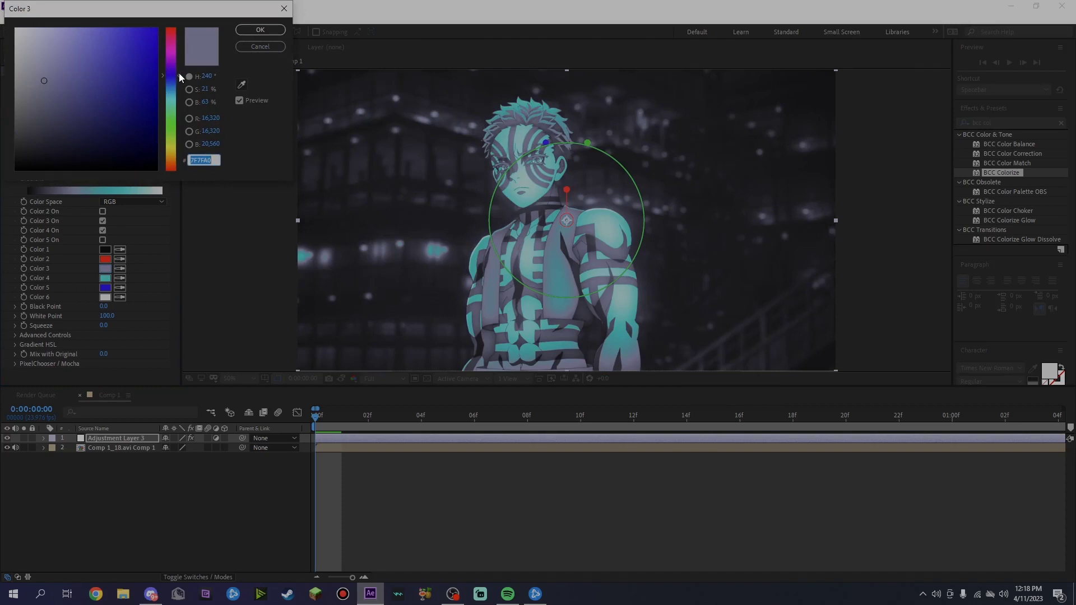
drag(179, 73, 173, 61)
drag(47, 56, 112, 63)
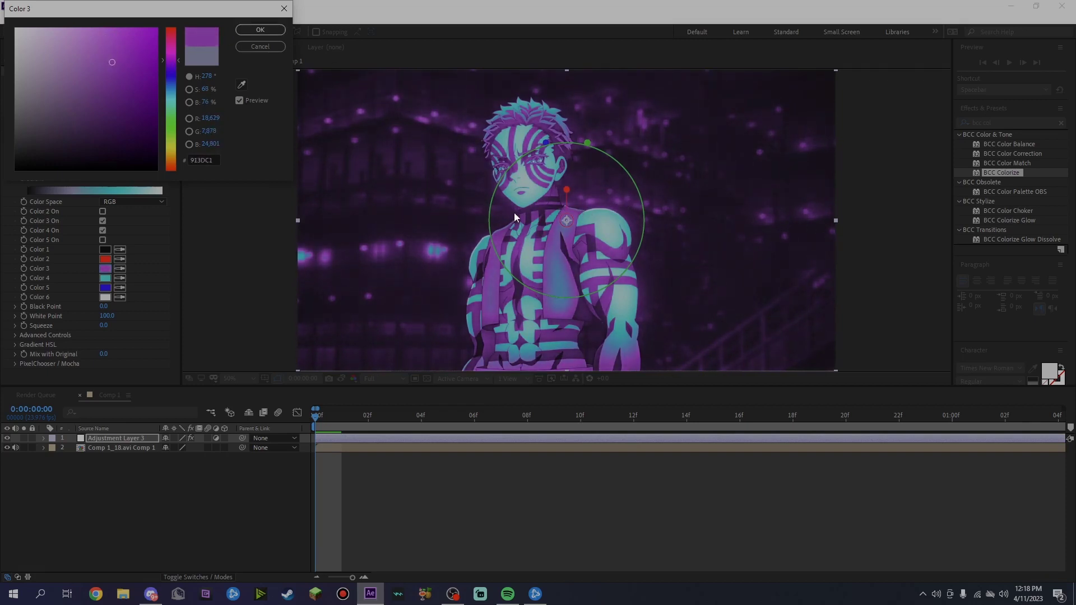
click(259, 30)
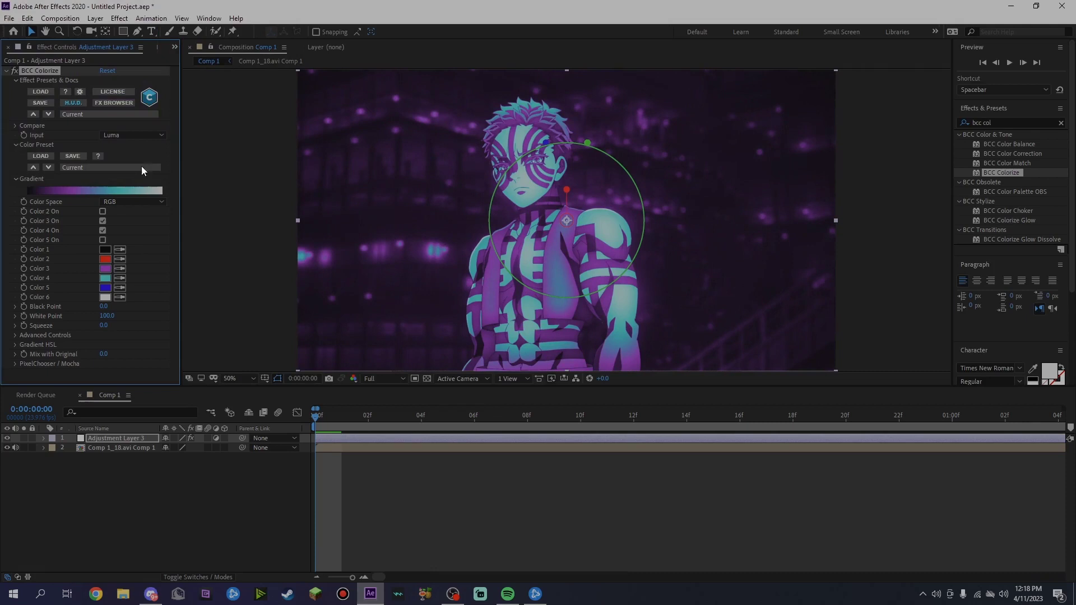
Step: Set the gradient's Color 4 to a very pale yellow with a hue of 69°
click(109, 280)
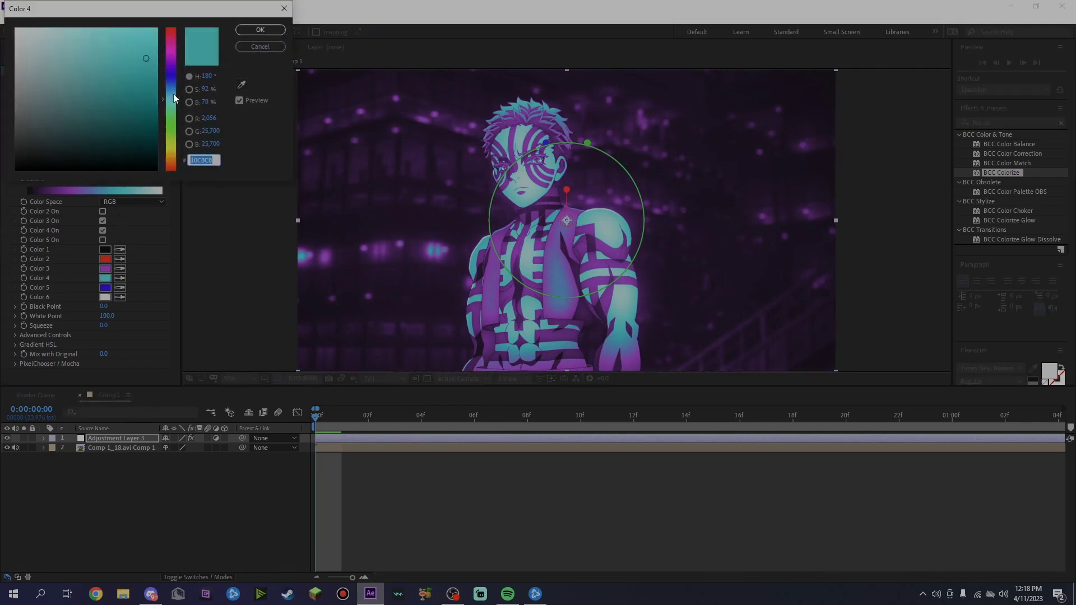
click(64, 37)
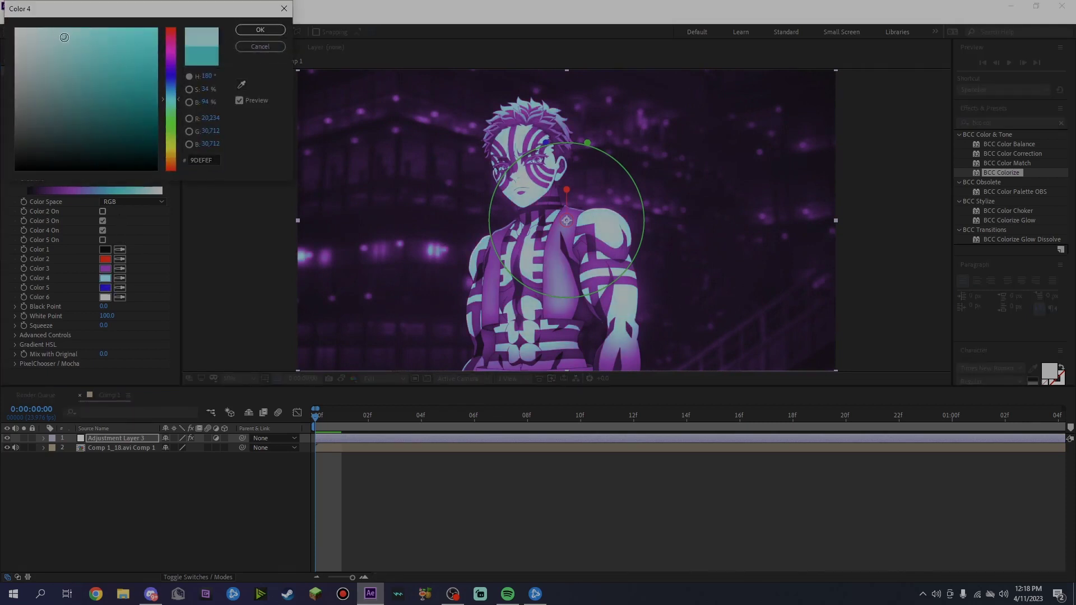
drag(163, 103, 163, 143)
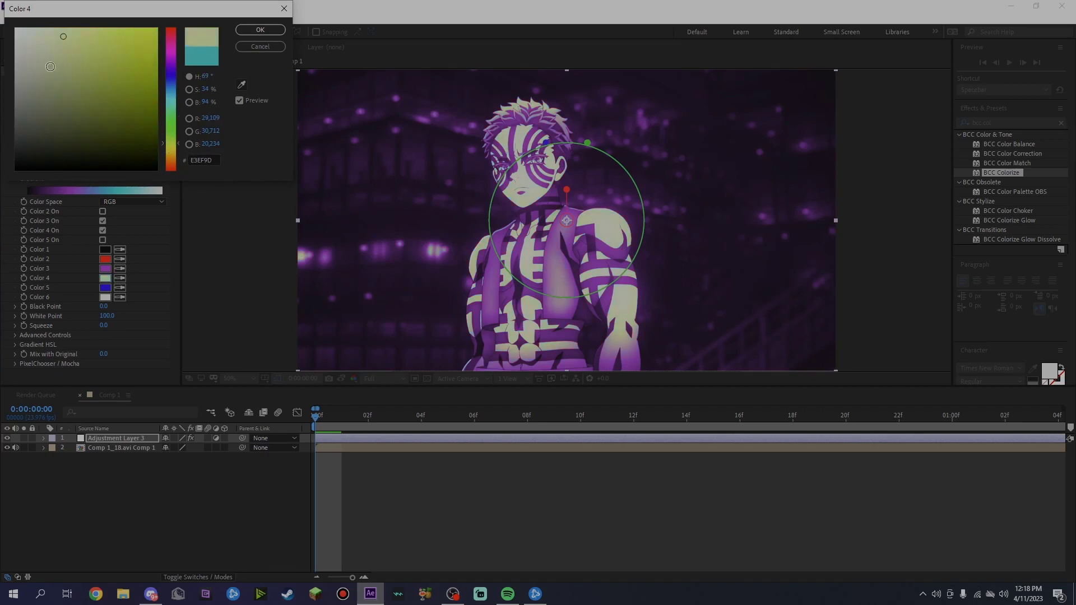
drag(57, 33, 53, 28)
click(247, 31)
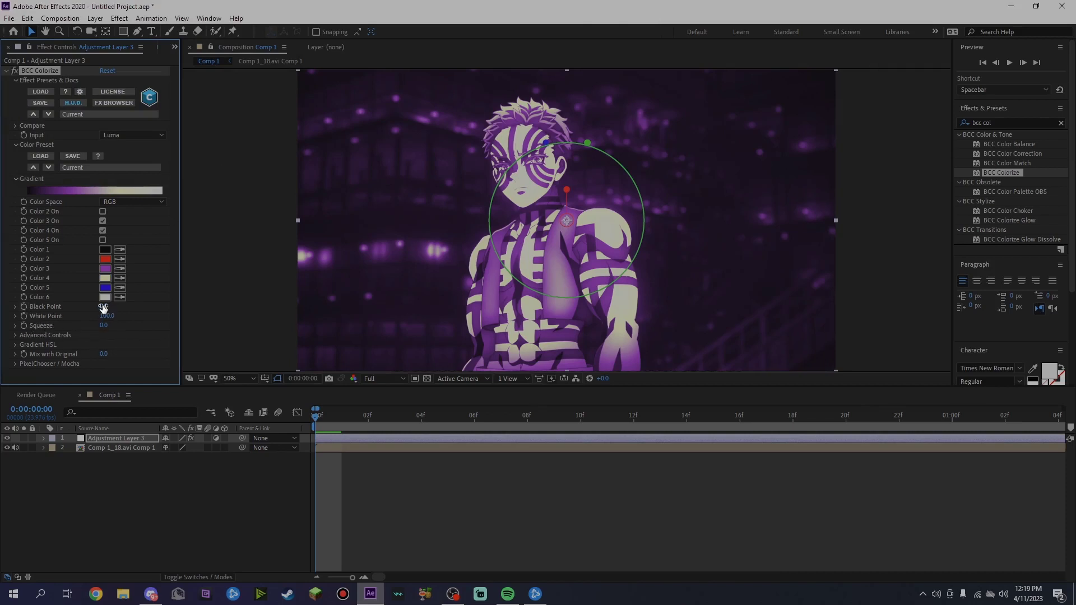
Step: Set BCC Colorize's Black Point to 10, White Point to 130 and Squeeze to 25
drag(103, 308, 104, 310)
drag(103, 308, 114, 308)
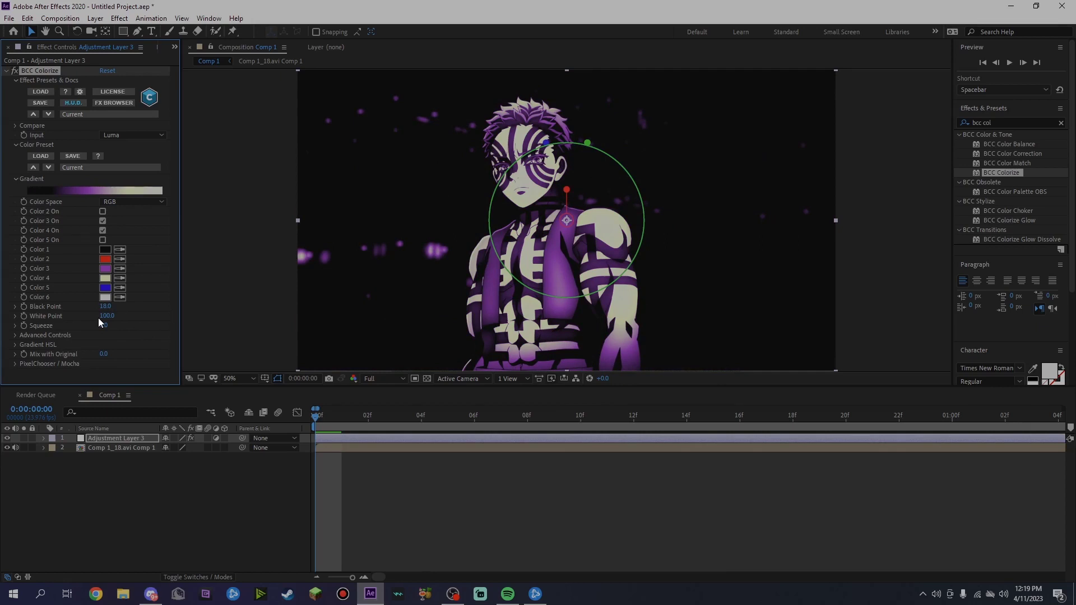
drag(101, 316, 125, 319)
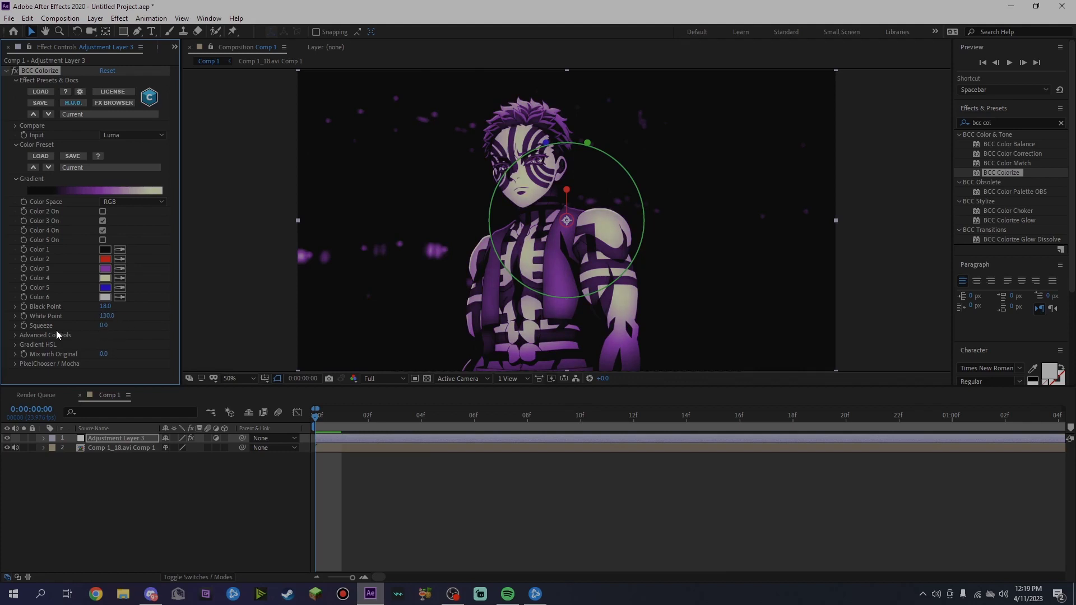
drag(103, 325, 116, 328)
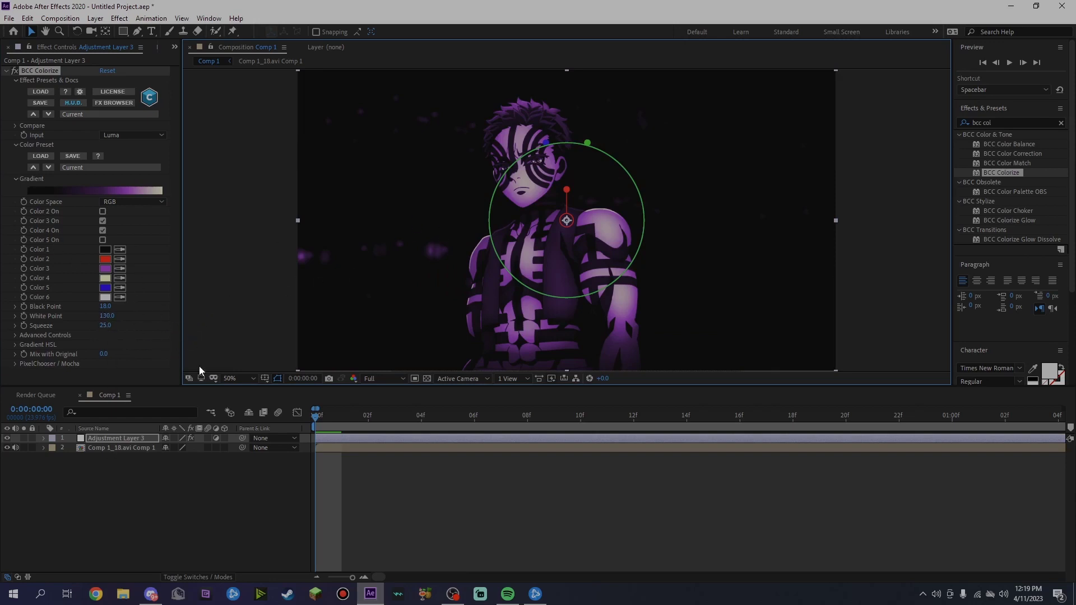
Step: Add a second adjustment layer above the colorized adjustment layer
right_click(305, 439)
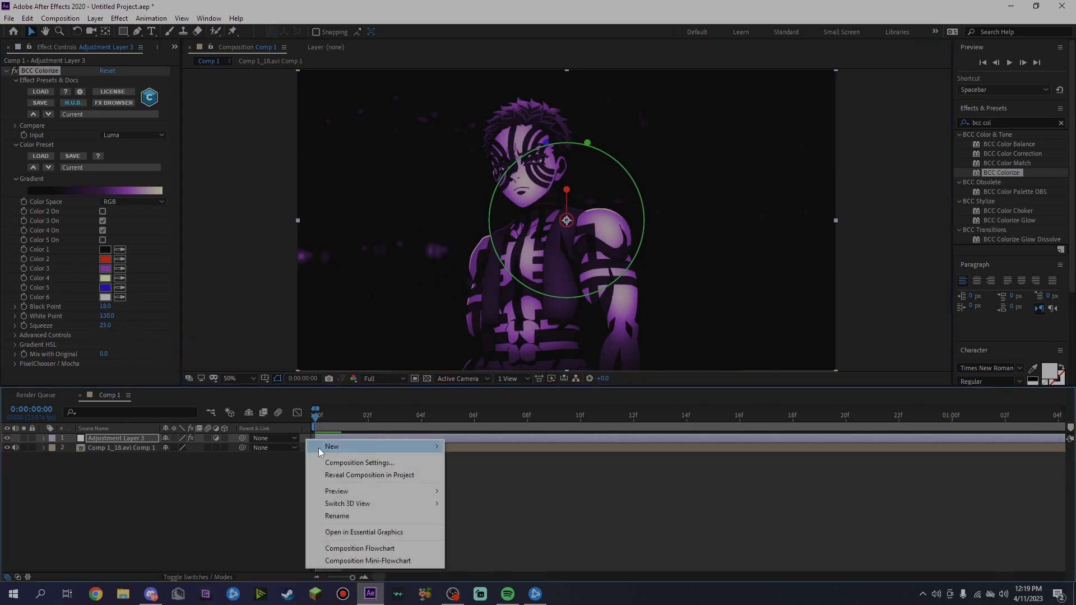
mouse_move(318, 448)
click(521, 536)
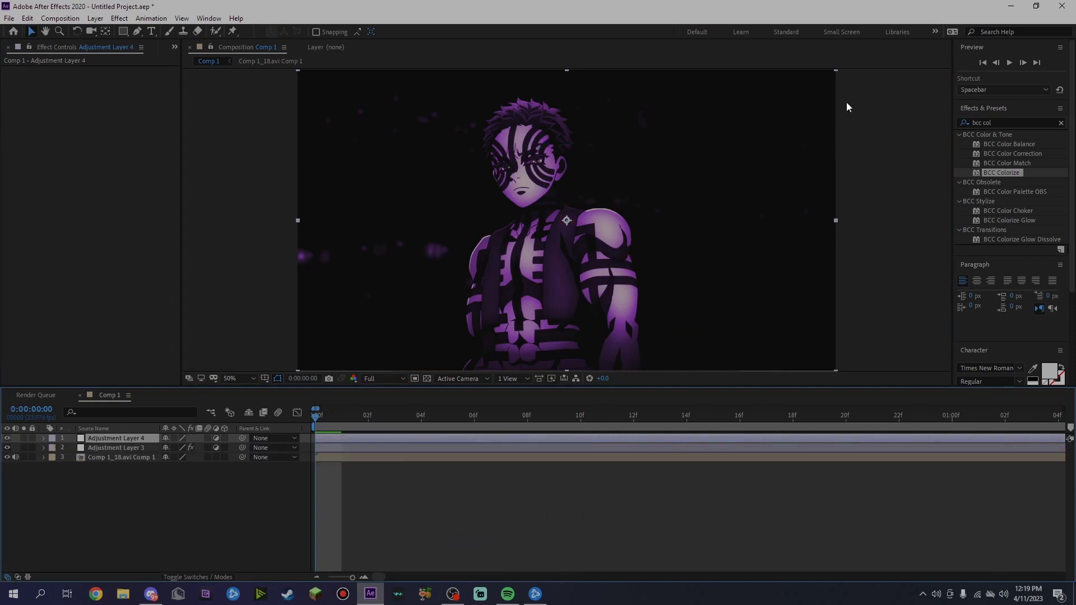
Step: Find the Magic Bullet Looks effect and apply it to the second adjustment layer
click(1029, 121)
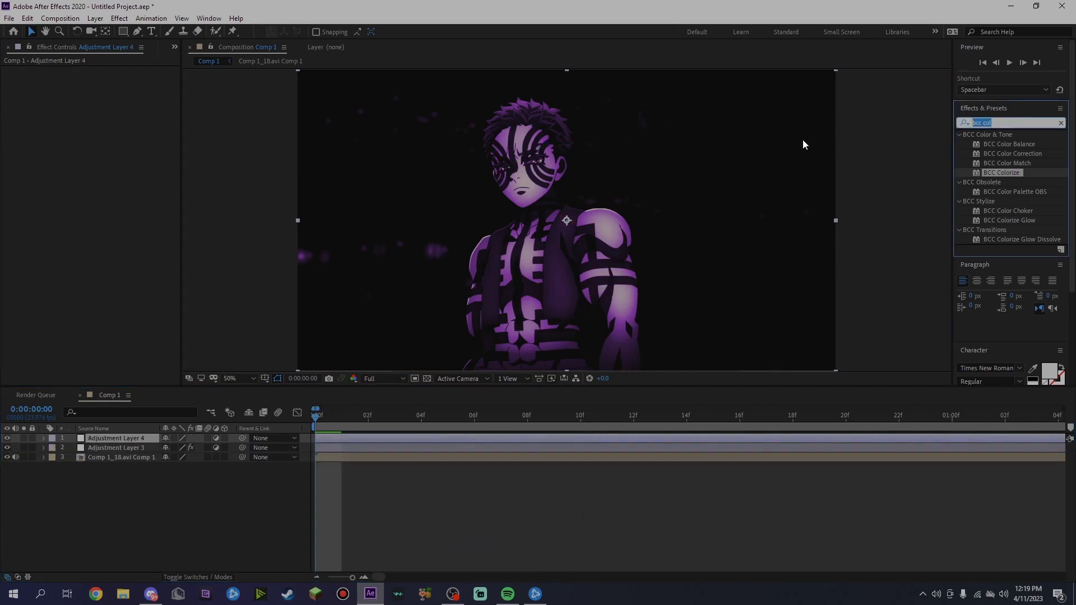
text(magi)
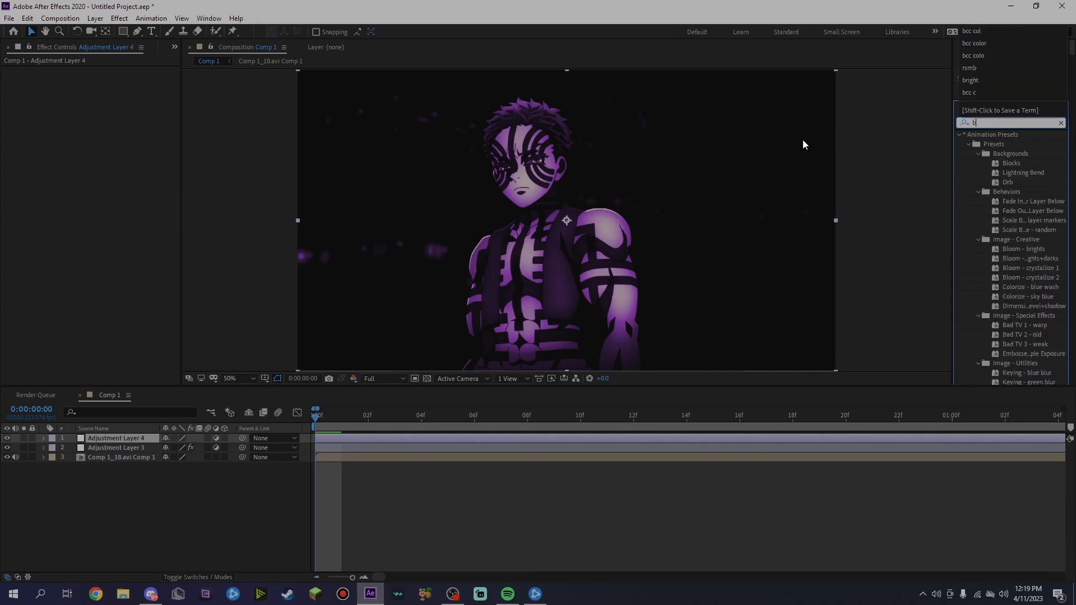
text(cc)
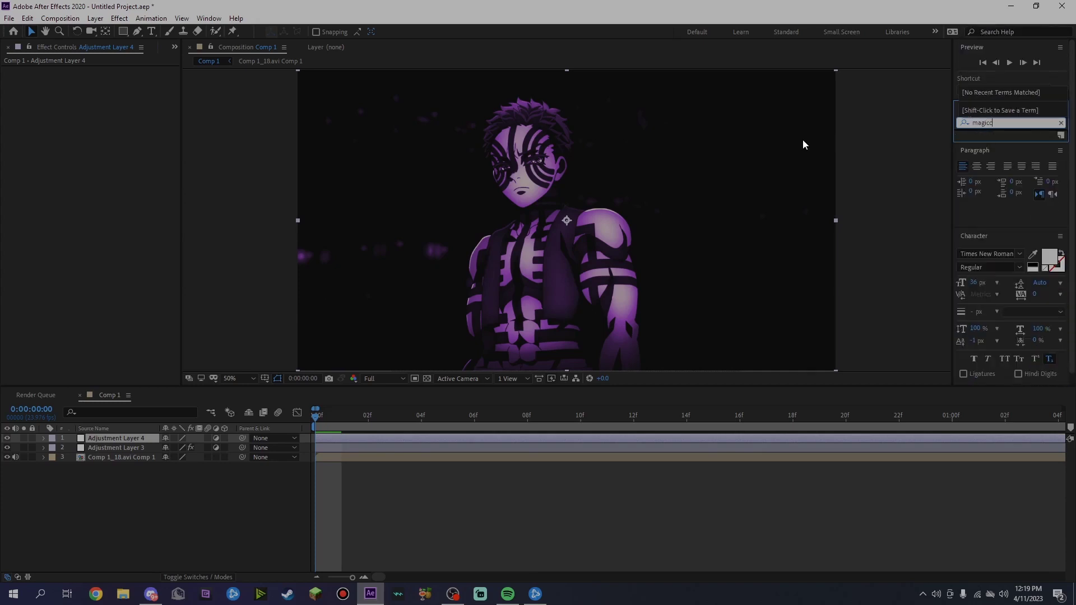
key(BackSpace)
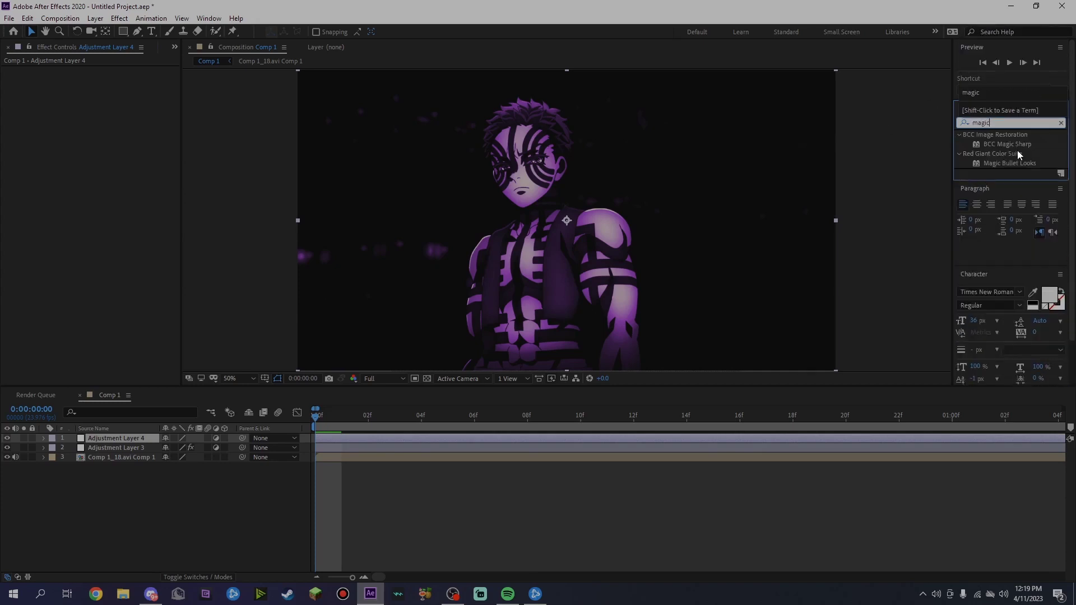
drag(1025, 163, 540, 440)
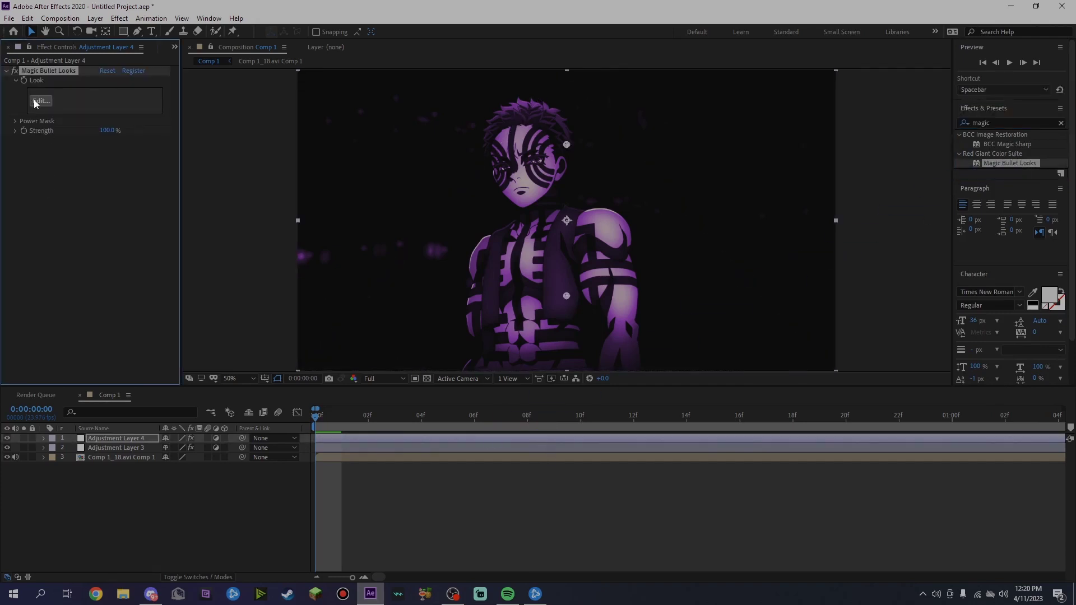
Step: At frame 0:00:00:19, open the Magic Bullet Looks editor and add a Curves tool to the Post stage
click(832, 419)
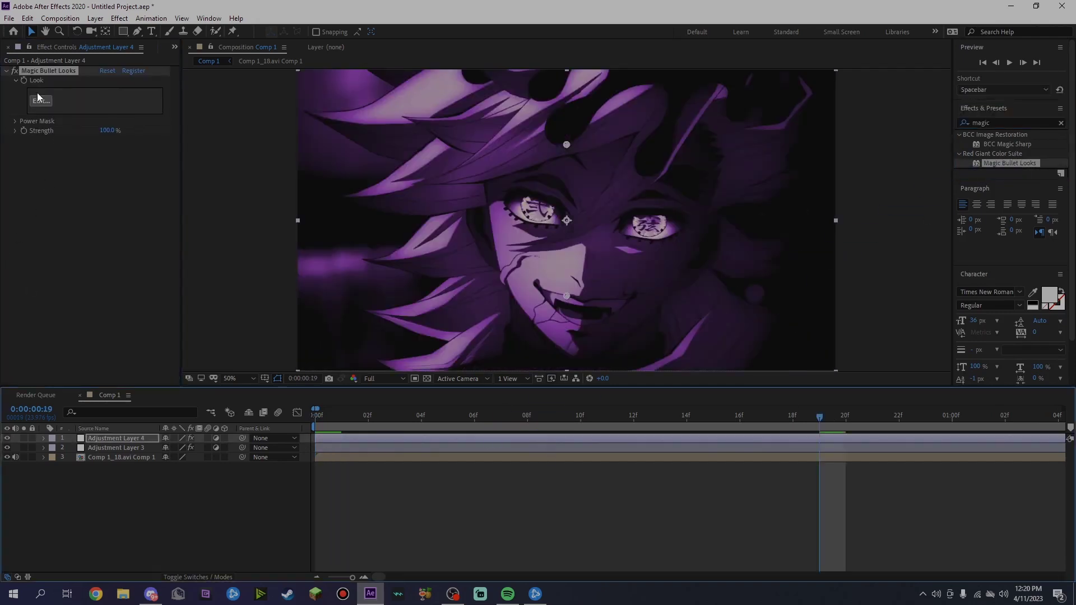
click(39, 99)
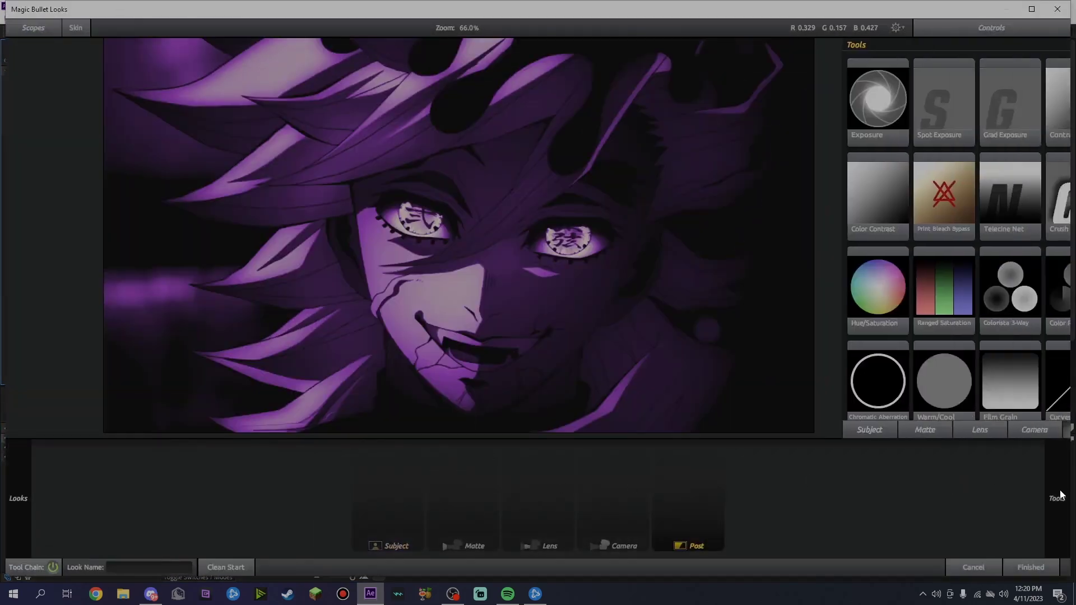
drag(1027, 389, 689, 493)
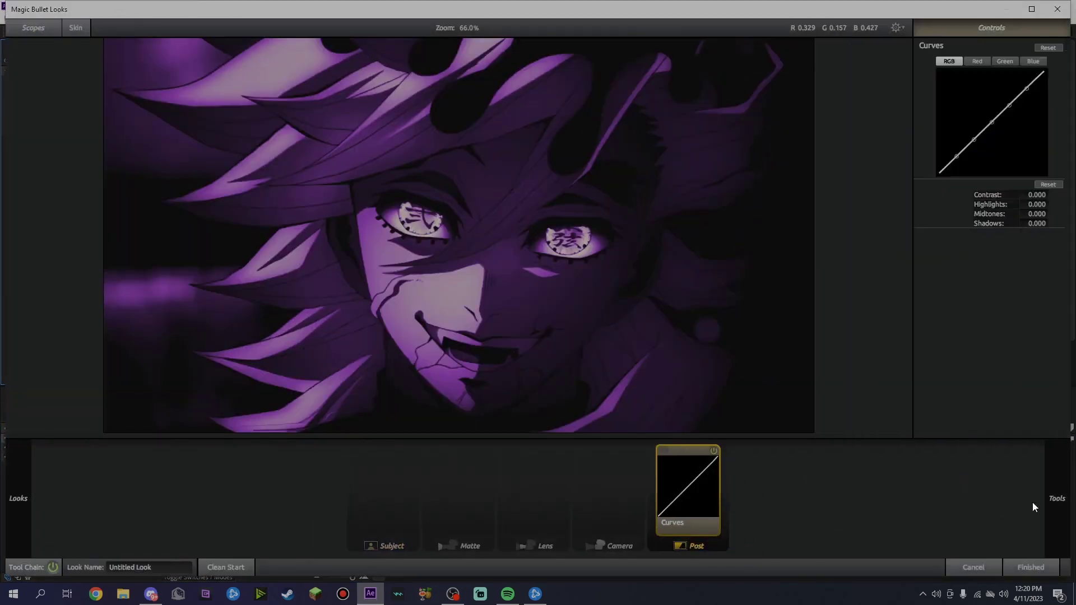
Step: Add a Vignette tool to the Lens stage of the look
mouse_move(1064, 507)
click(877, 430)
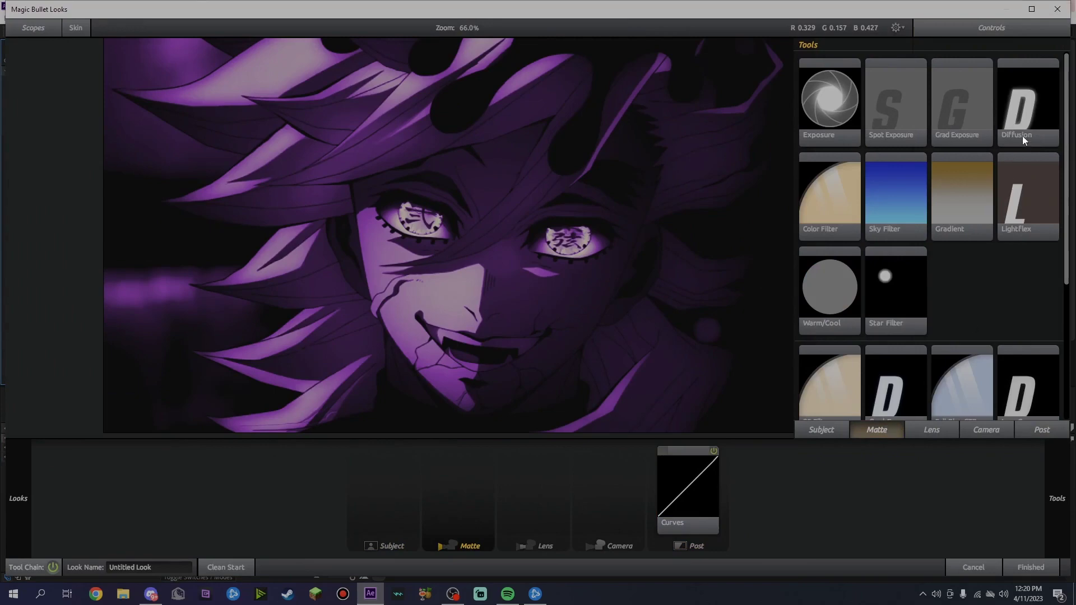
click(933, 431)
drag(1017, 126, 469, 501)
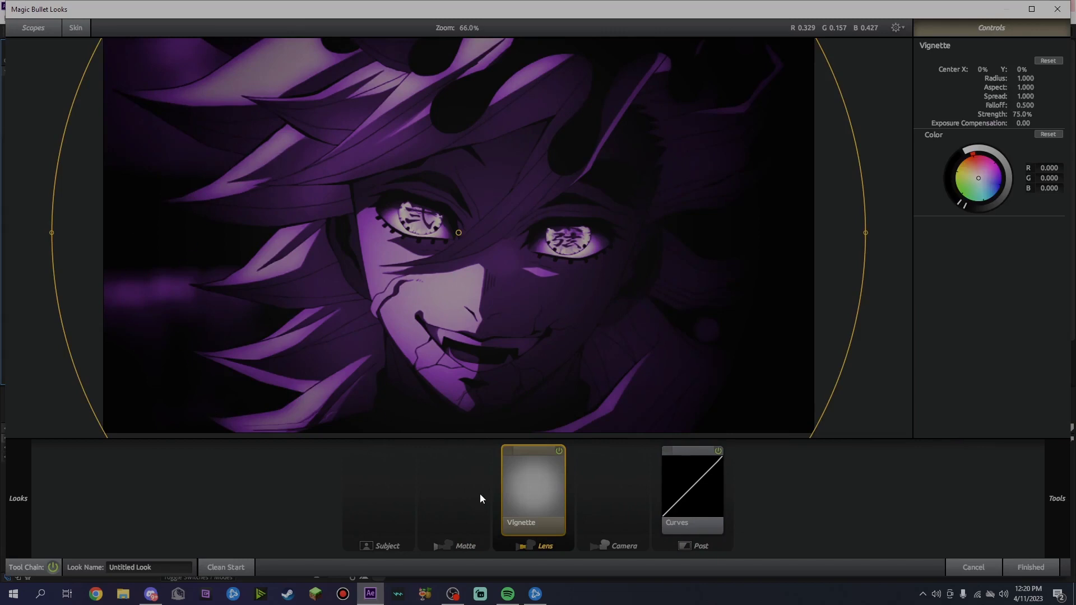
Step: Shape the Curves tool's RGB curve into a gentle S, lowering the shadows and raising the highlights
click(698, 505)
drag(953, 154, 974, 147)
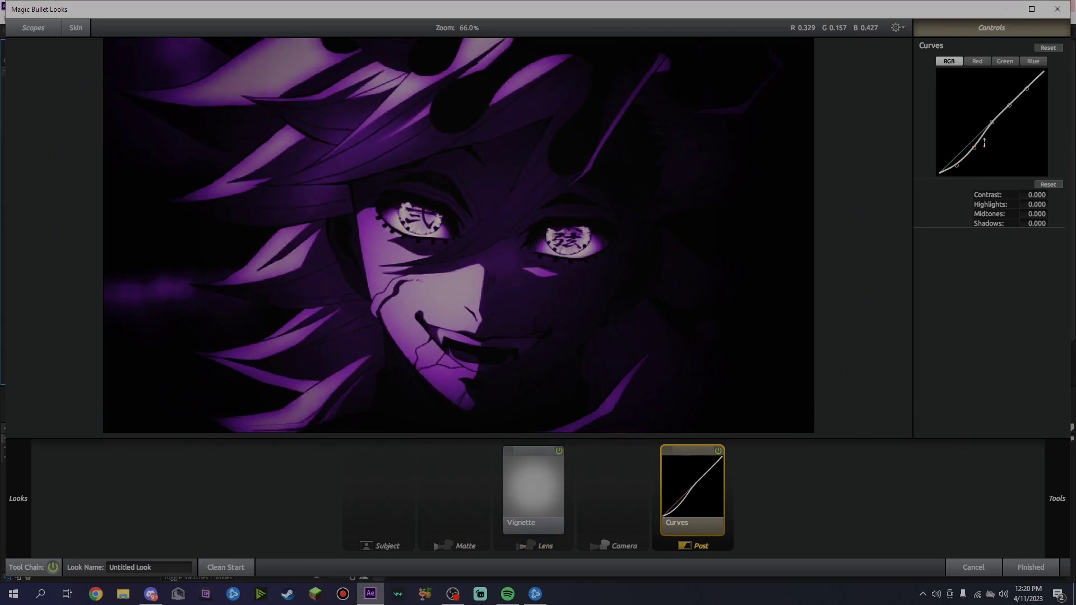
drag(1003, 102, 1027, 84)
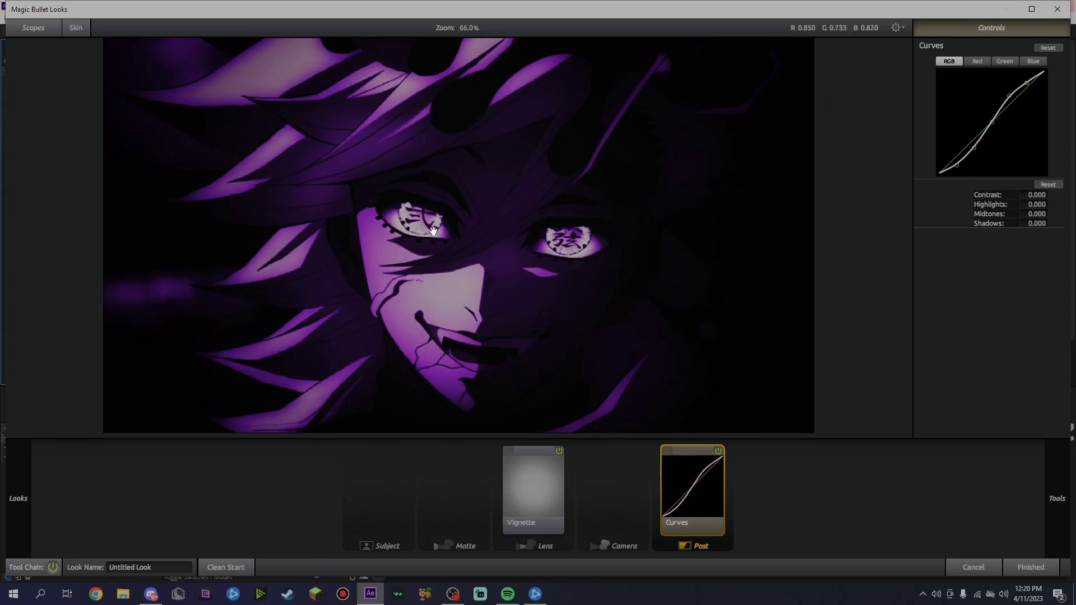
Step: Compare the image with Curves switched off and on, leave it enabled, and apply the finished look
click(718, 451)
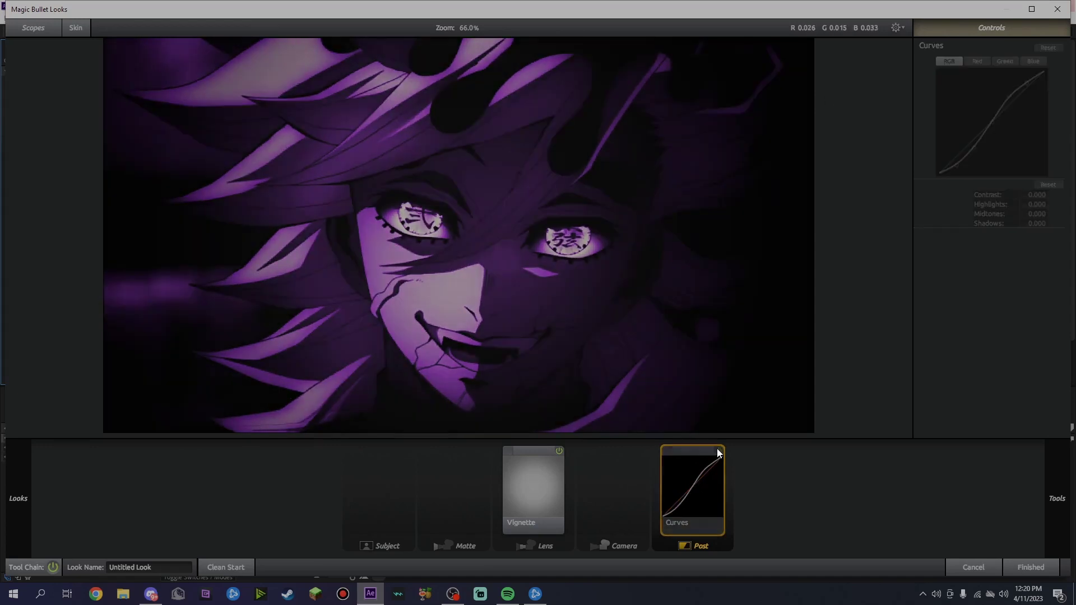
click(718, 451)
click(718, 451)
click(718, 451)
click(717, 451)
click(718, 451)
click(1028, 567)
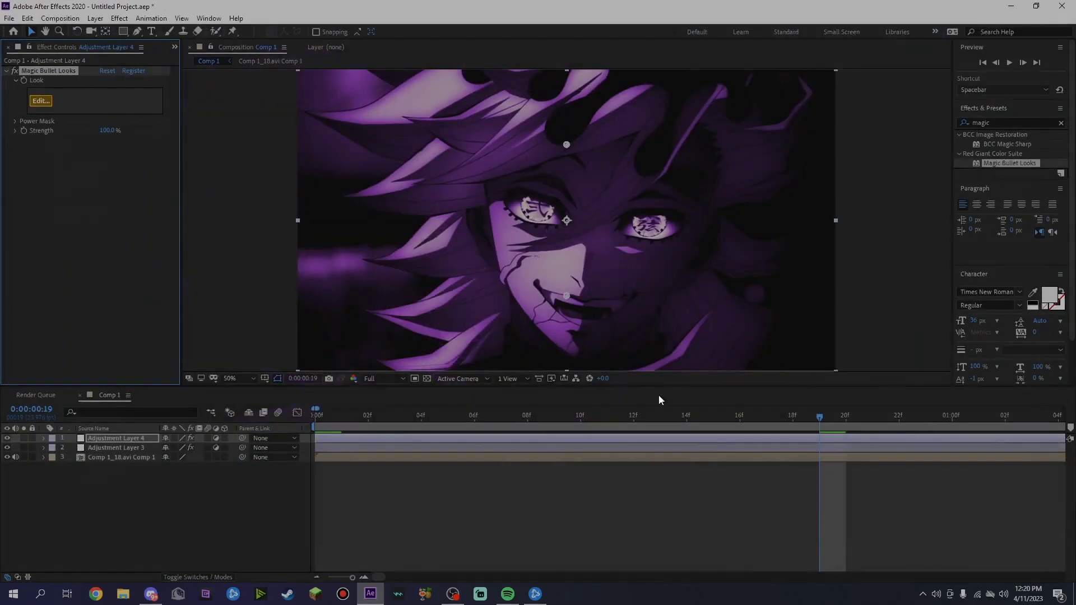
Step: Find the Deep Glow effect and apply it to Adjustment Layer 4
click(1009, 122)
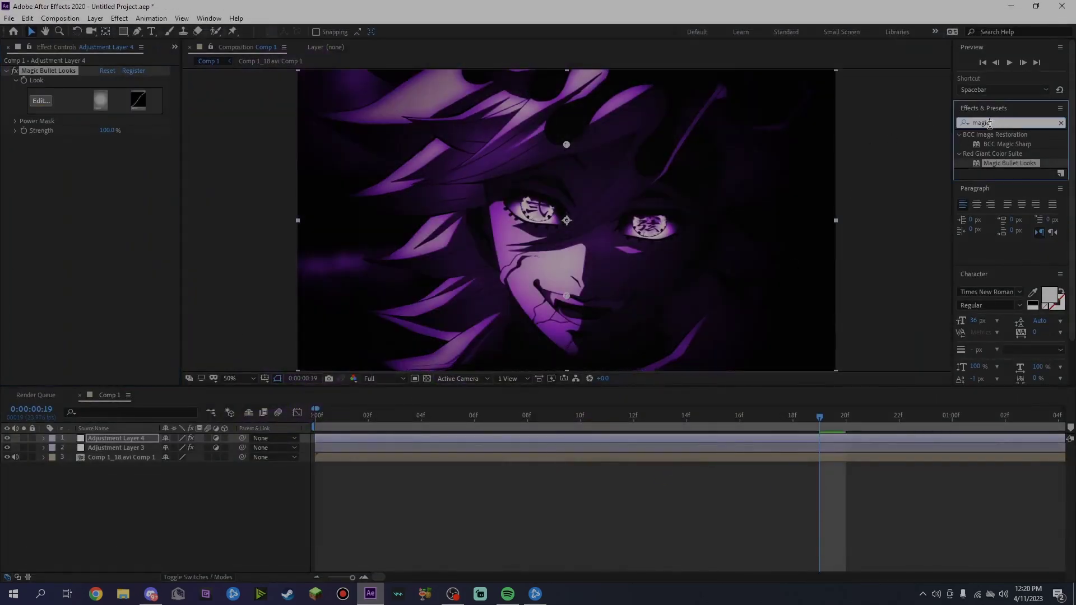
key(BackSpace)
key(BackSpace)
key(BackSpace)
key(BackSpace)
key(BackSpace)
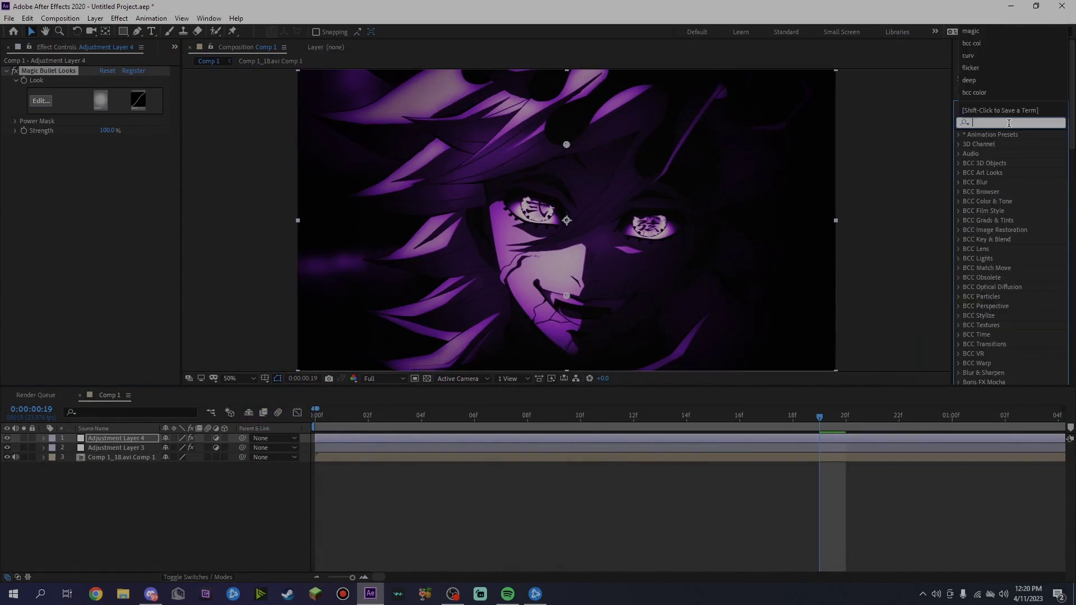
text(deep)
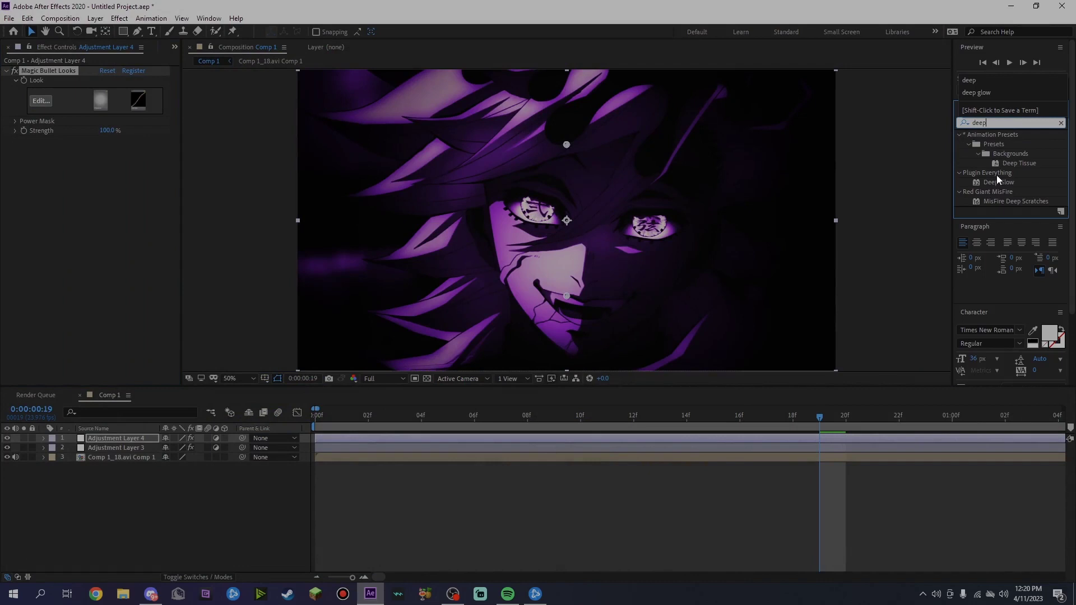
drag(998, 181, 863, 440)
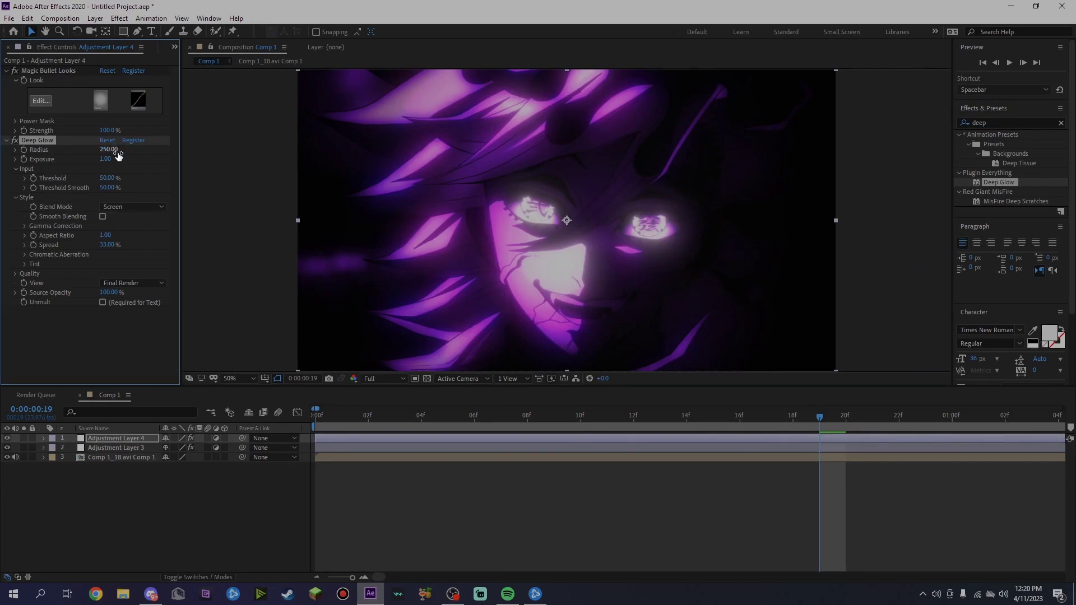
Step: Set Deep Glow's Radius to 86, then at frame 0:00:00:06 set Threshold to 93% and Threshold Smooth to 65%
drag(115, 150, 36, 161)
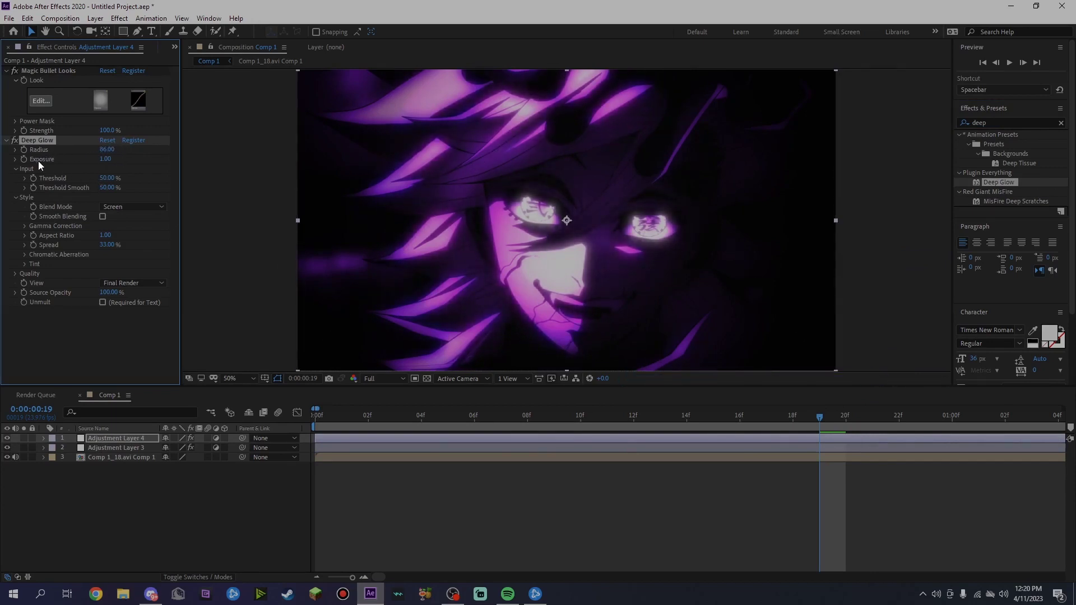
click(474, 416)
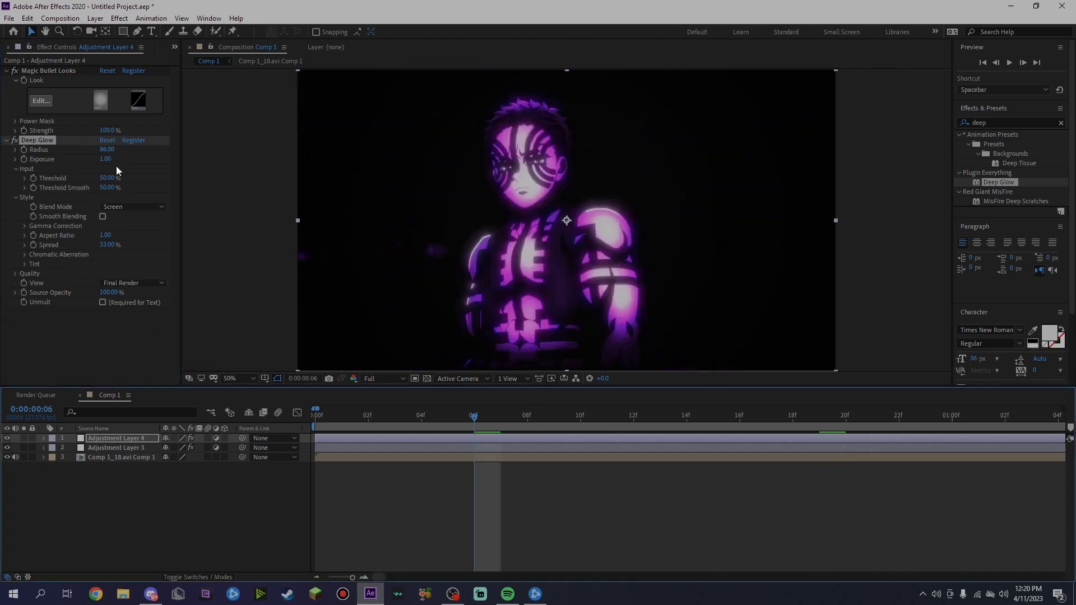
mouse_move(114, 178)
mouse_down()
mouse_move(126, 179)
mouse_move(114, 192)
mouse_up()
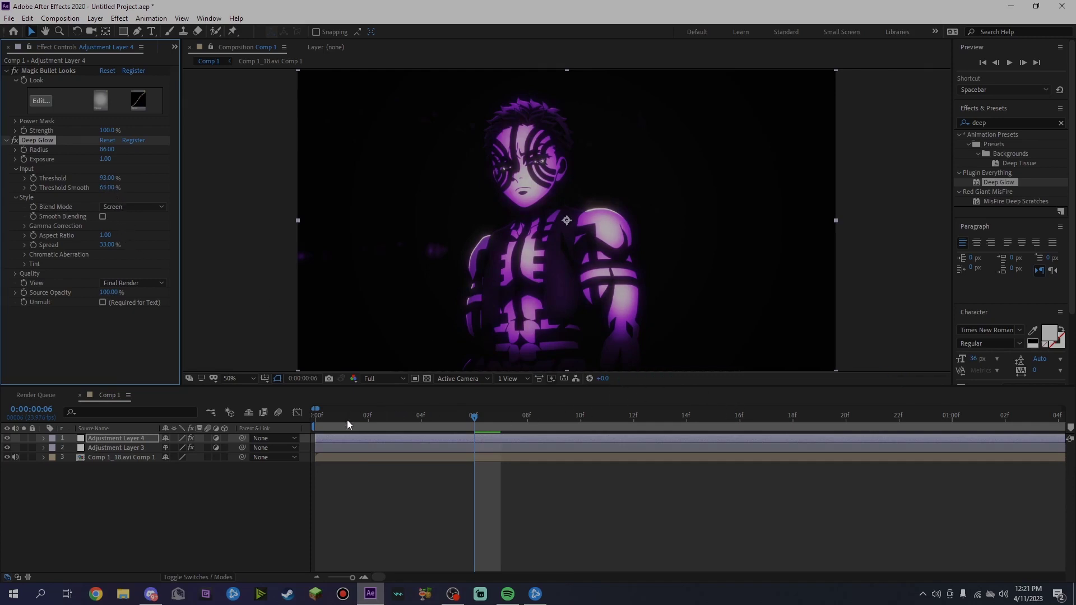
Step: Scrub through the composition and play it from the first frame to check the glow
drag(347, 419, 580, 455)
drag(701, 459, 211, 438)
key(space)
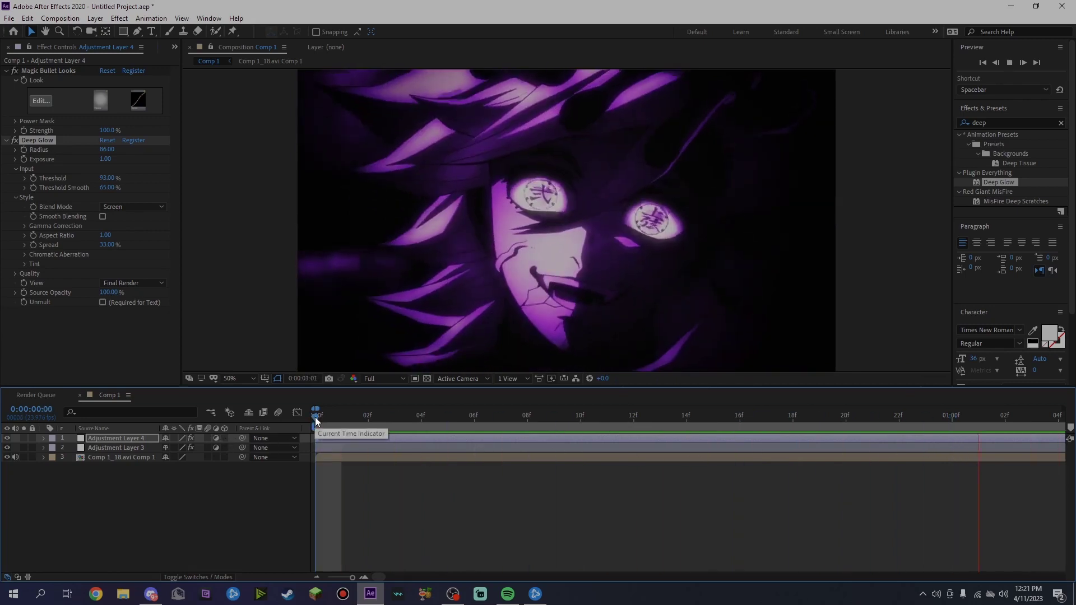
key(space)
key(space)
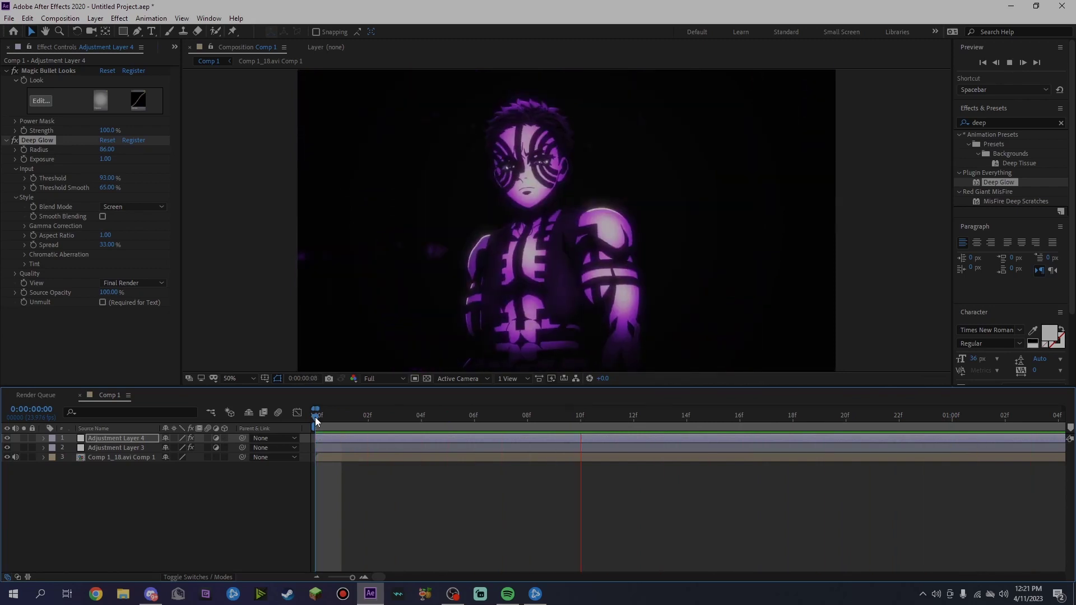
key(space)
Step: Apply a Curves effect to Adjustment Layer 4 and raise the highlights of its RGB curve while anchoring the shadows
click(1004, 120)
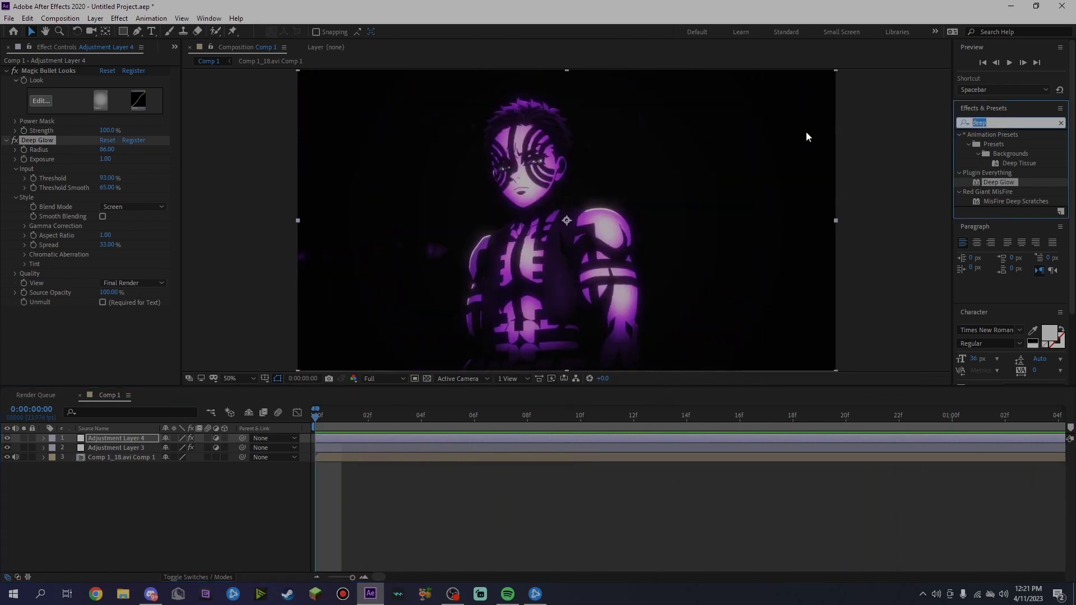
text(curv)
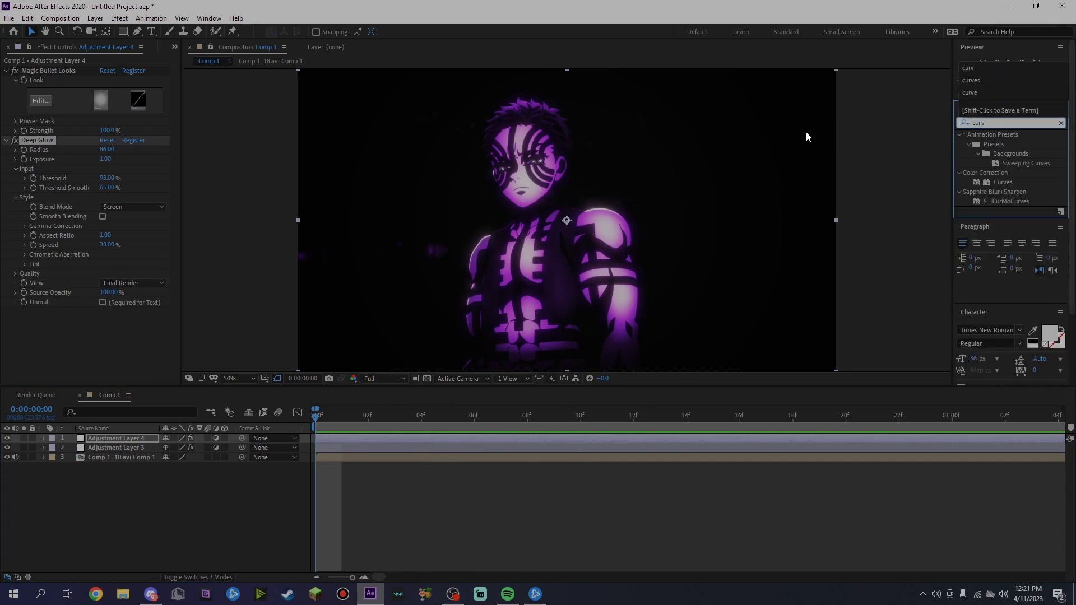
drag(997, 182, 365, 415)
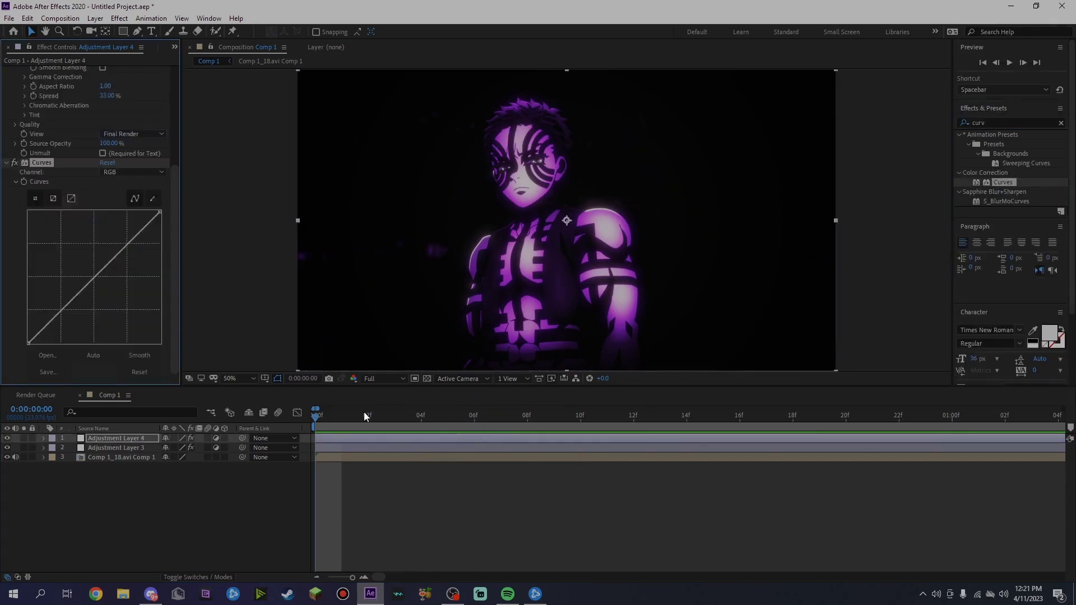
click(60, 313)
drag(132, 243, 124, 236)
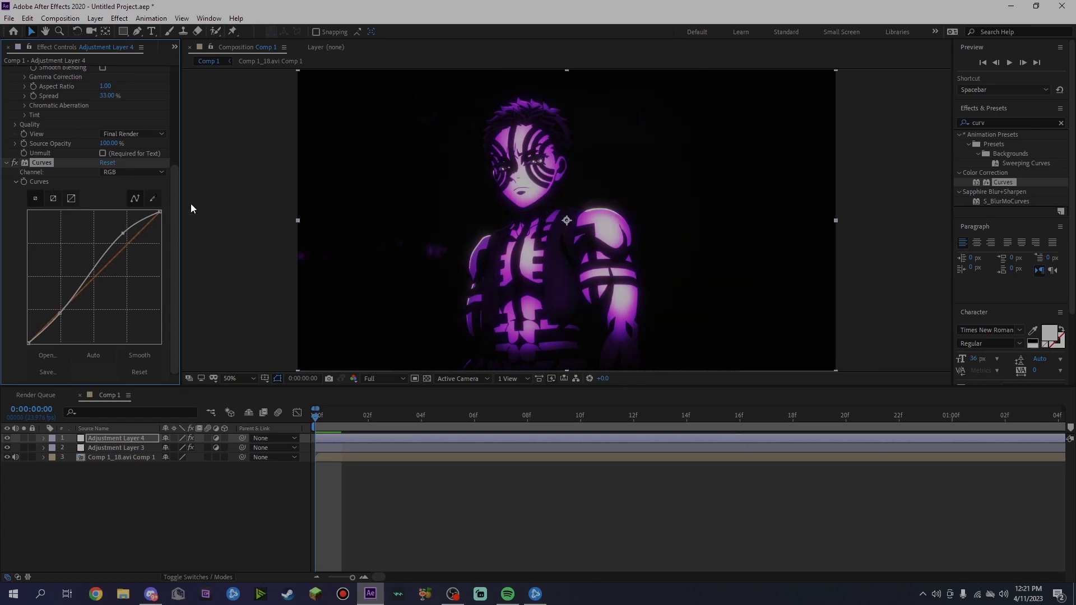
Step: Find the Sapphire S_Flicker effect and apply it to Adjustment Layer 4
click(1002, 122)
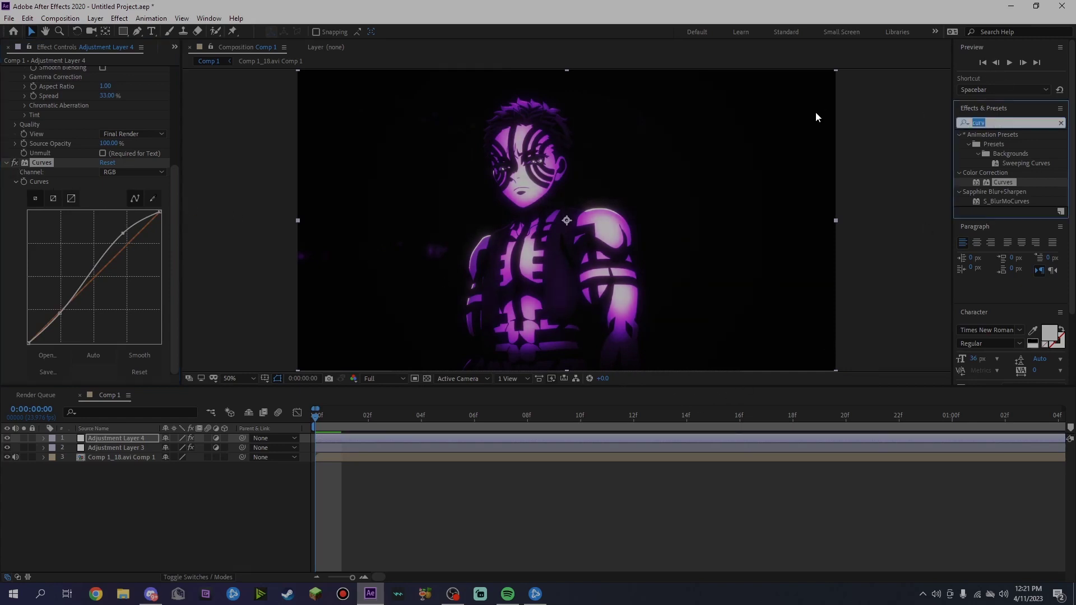
text(flicker)
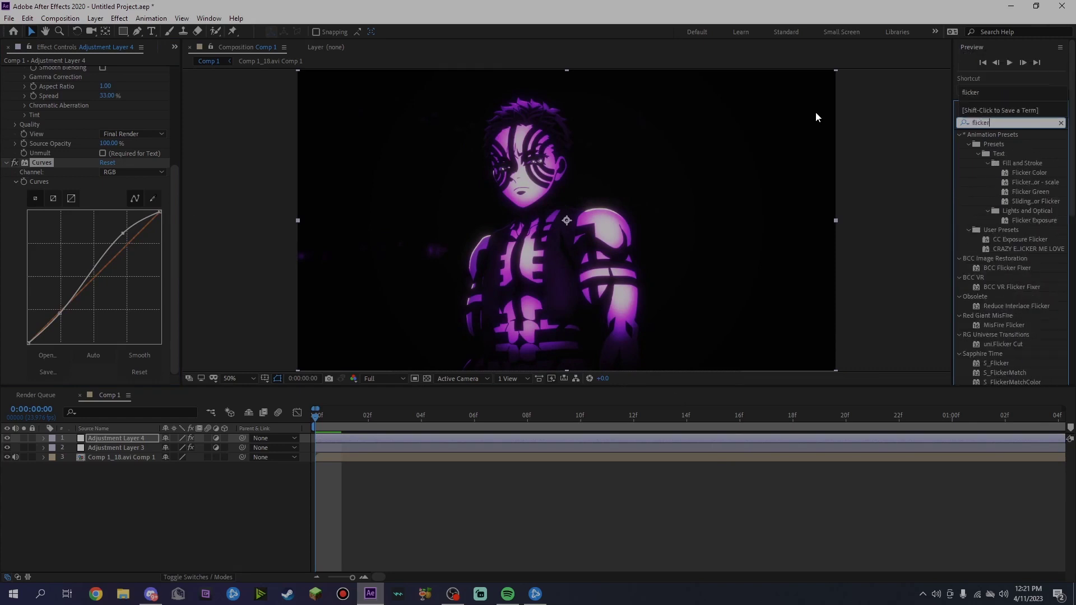
scroll(994, 322, down, 2)
drag(994, 295, 613, 435)
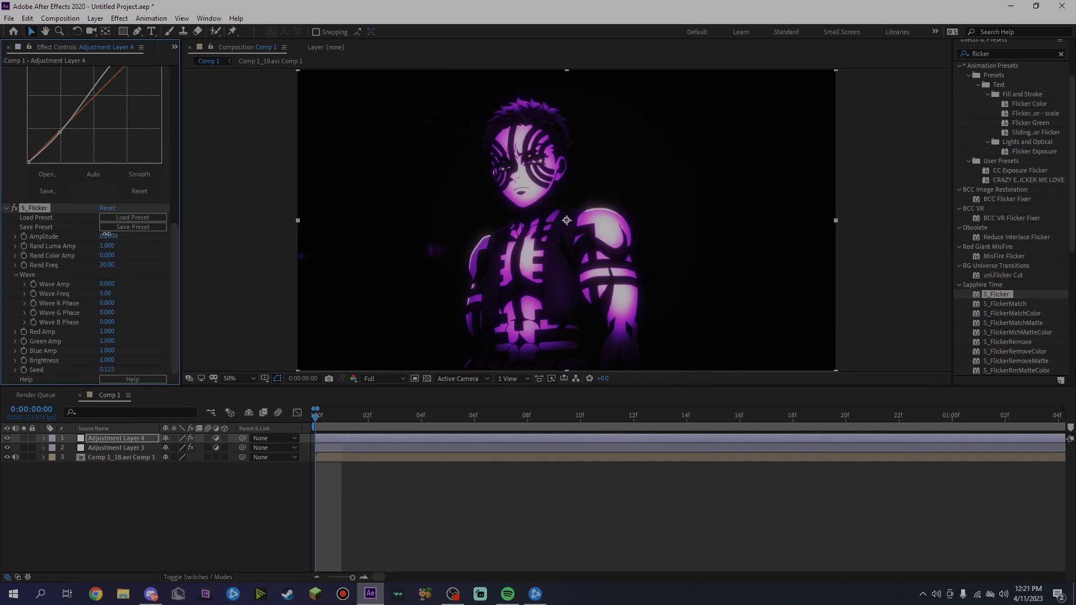
Step: Set S_Flicker's Amplitude to 0.6 and Brightness to 1.3, and preview the composition from the first frame
text(0)
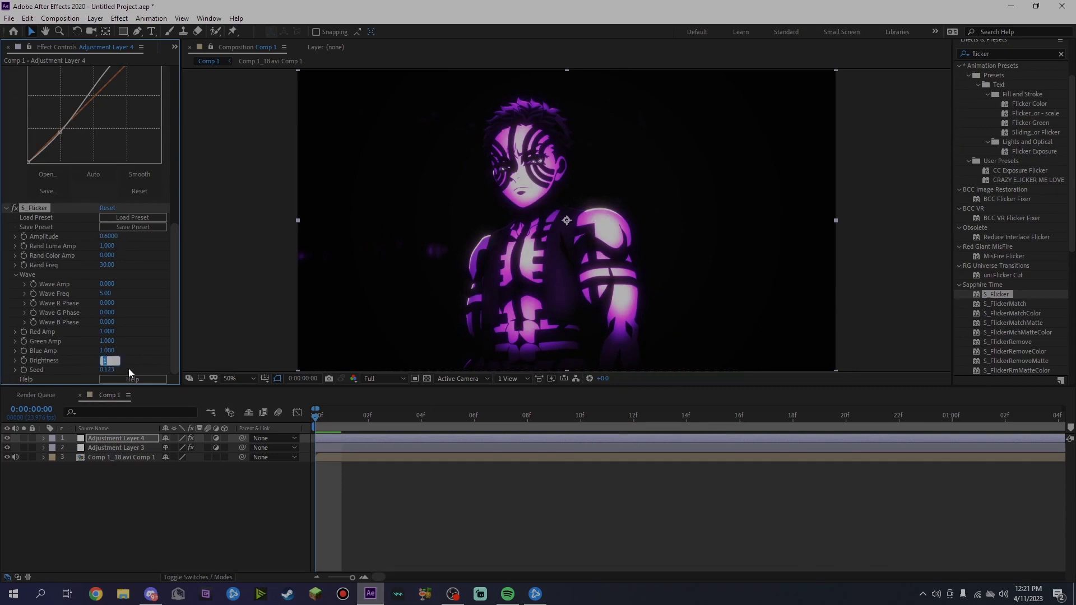
text(.3)
key(Return)
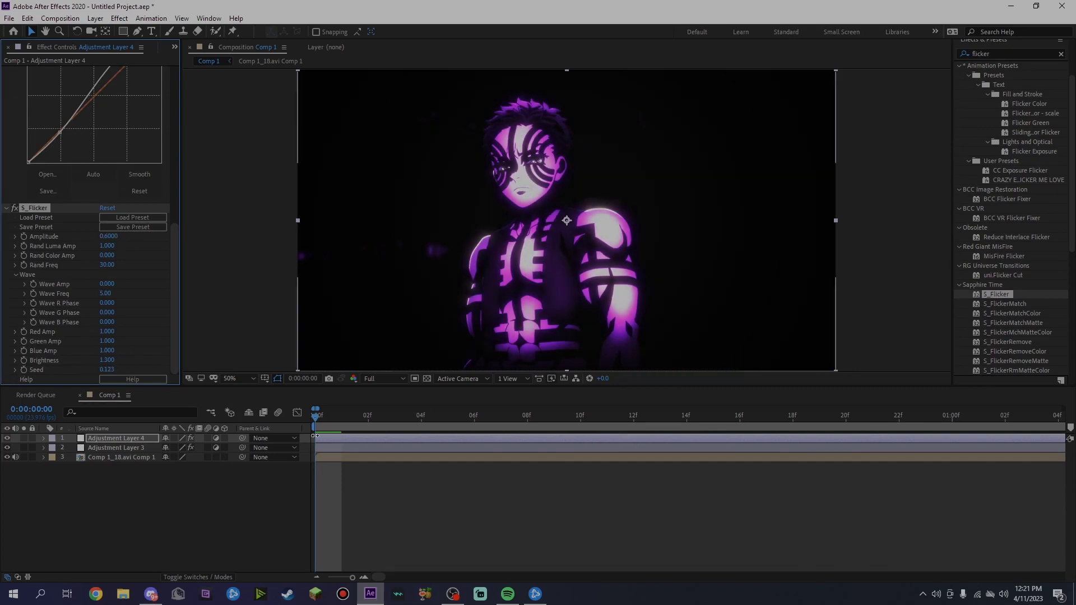
click(317, 420)
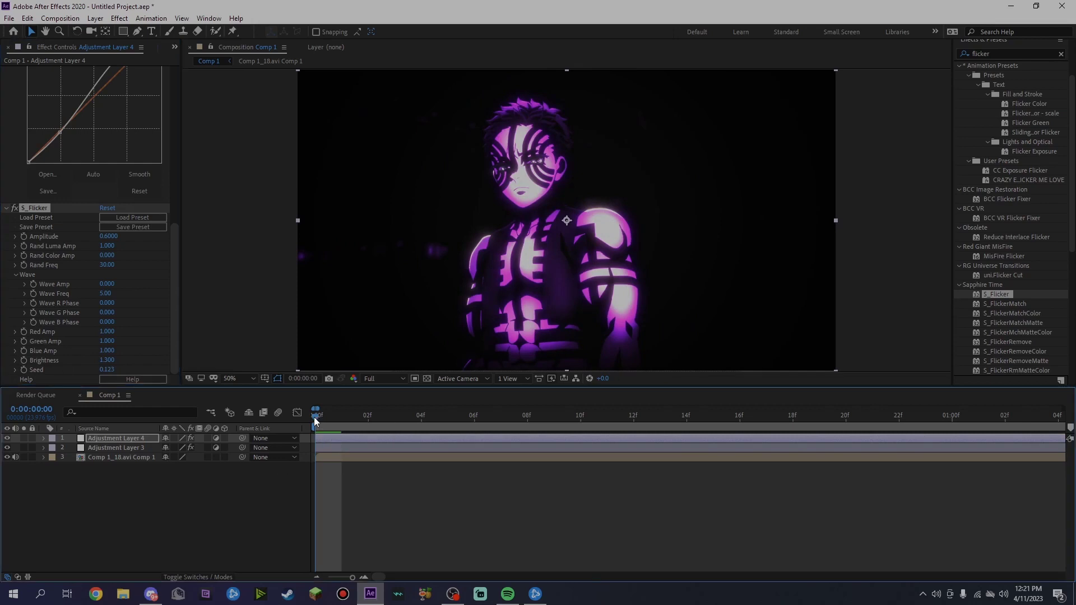
key(space)
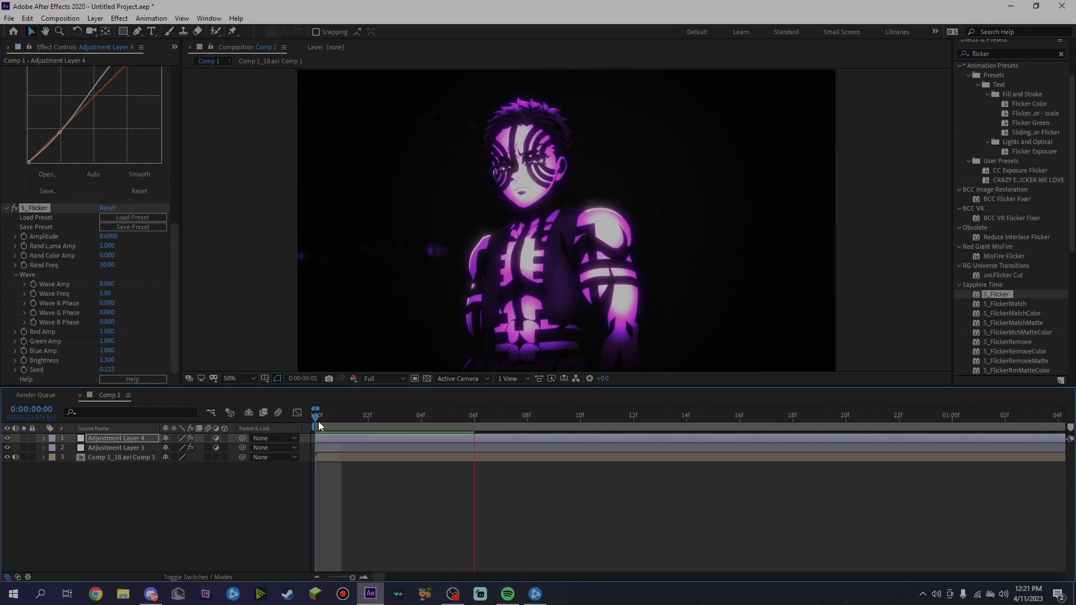